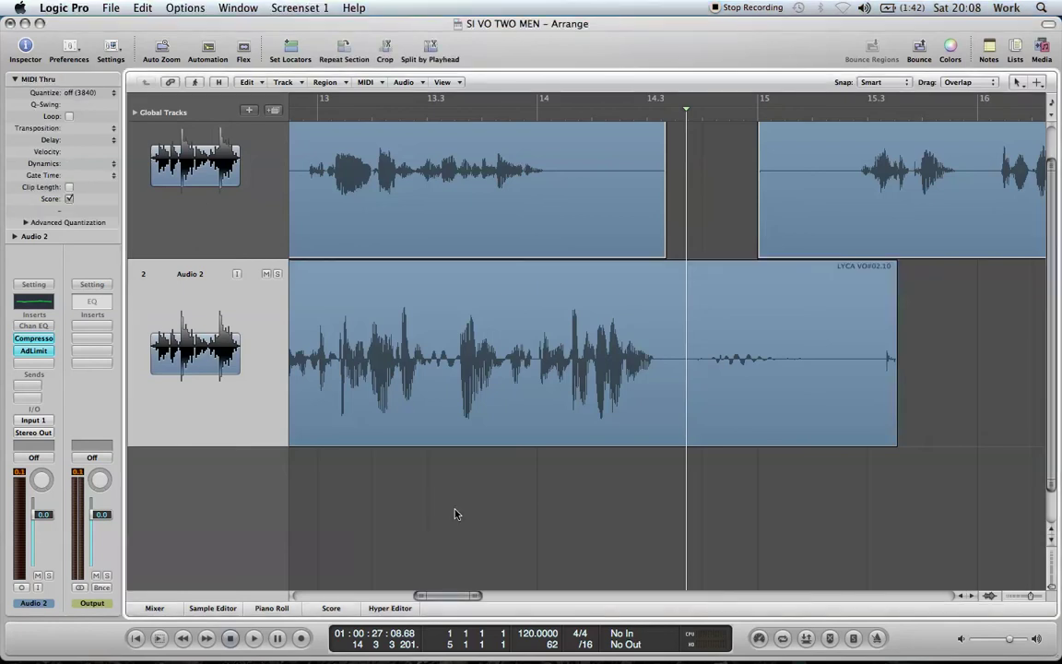
pyautogui.hscroll(-3, 455, 513)
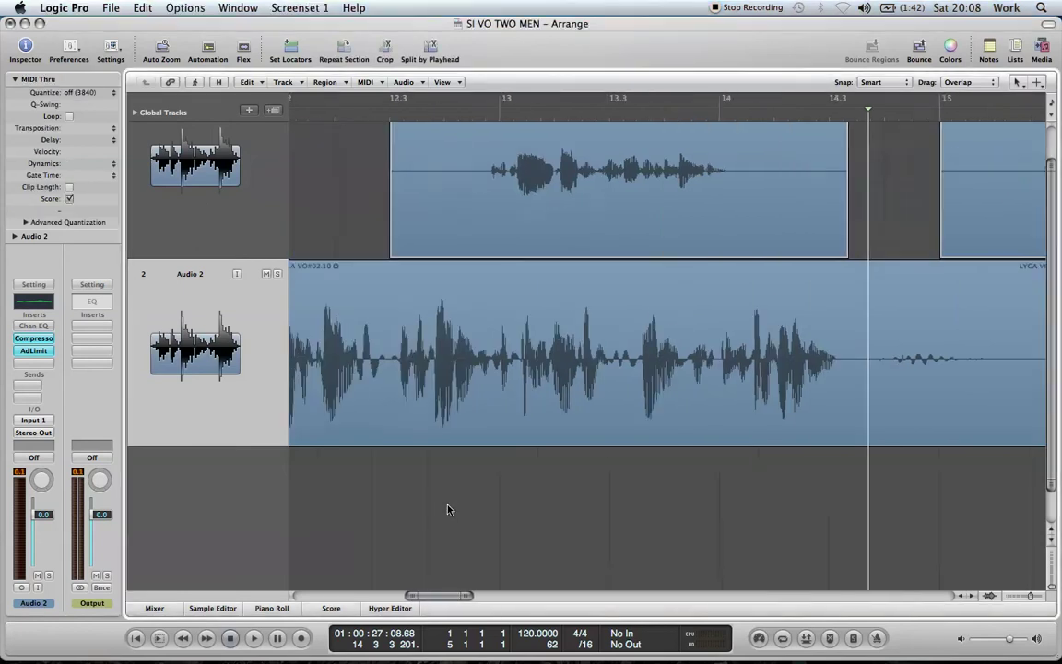
pyautogui.hscroll(-3, 450, 511)
pyautogui.hscroll(-3, 448, 510)
pyautogui.hscroll(5, 448, 510)
pyautogui.hscroll(3, 448, 510)
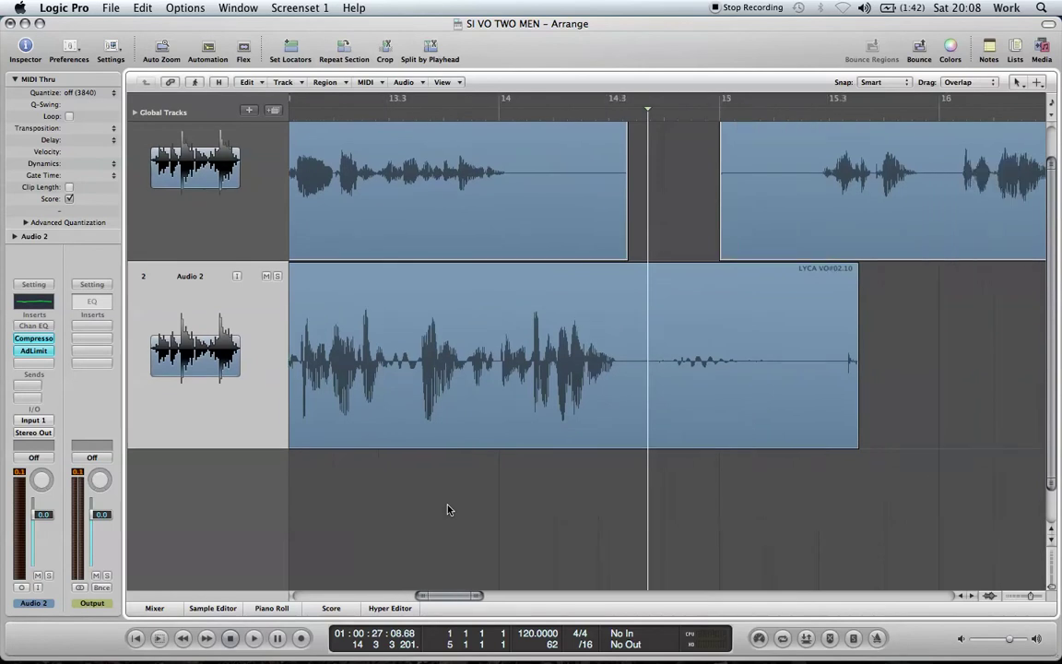
pyautogui.hscroll(1, 448, 510)
pyautogui.hscroll(3, 448, 510)
pyautogui.hscroll(-2, 448, 510)
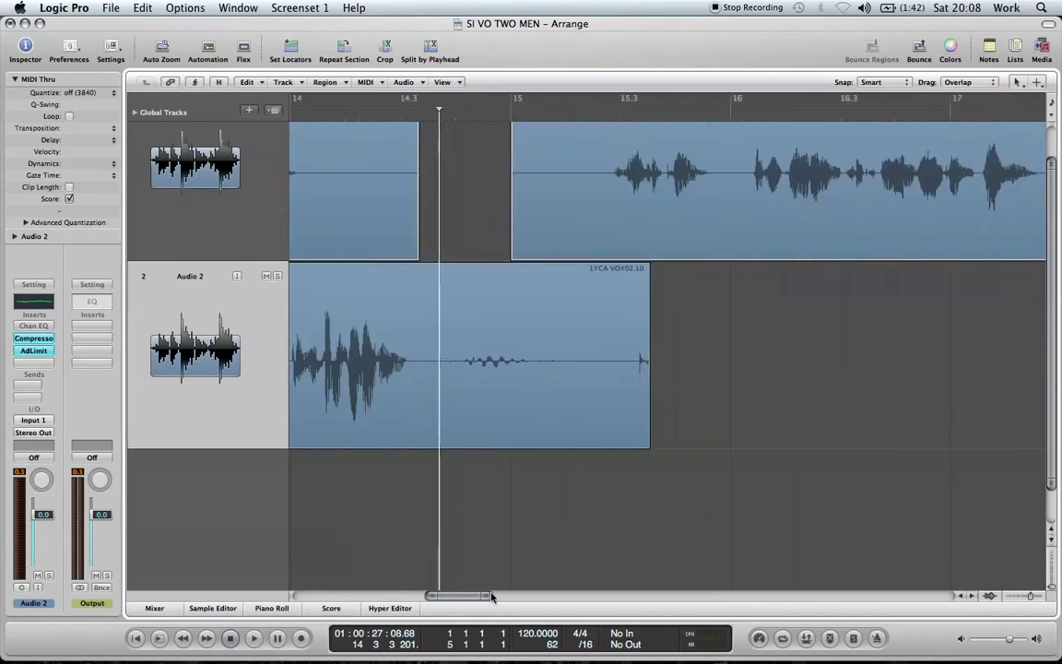
pyautogui.moveTo(494, 595); pyautogui.dragTo(569, 600)
pyautogui.hscroll(-2, 579, 508)
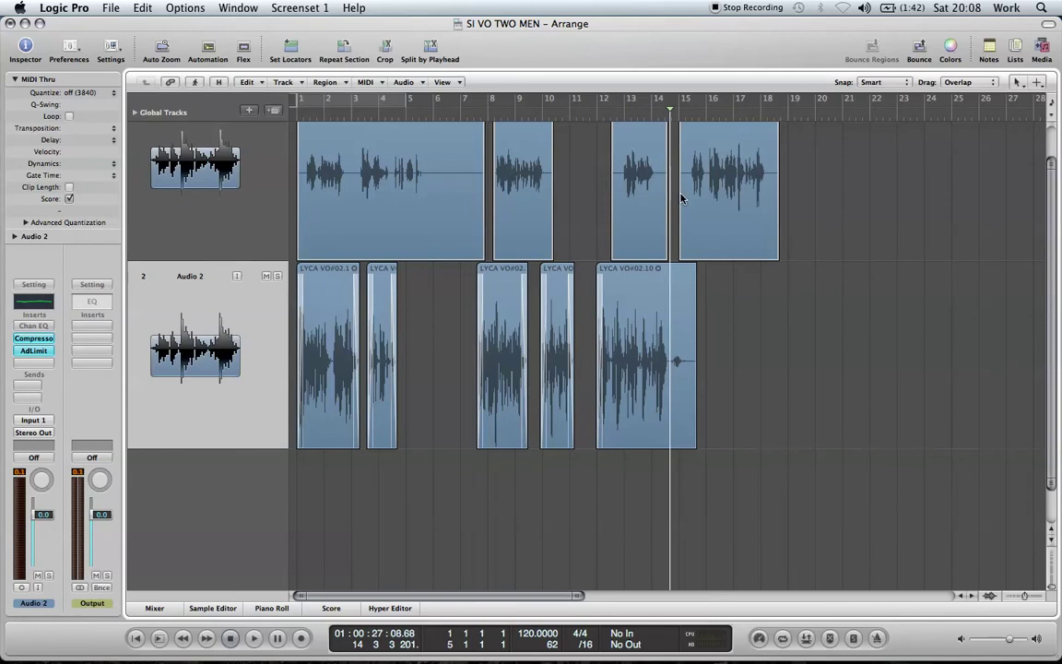
# Step: Delete the LYCA VO track's four regions and audio files, then remove the empty track
pyautogui.click(224, 191)
pyautogui.press('BackSpace')
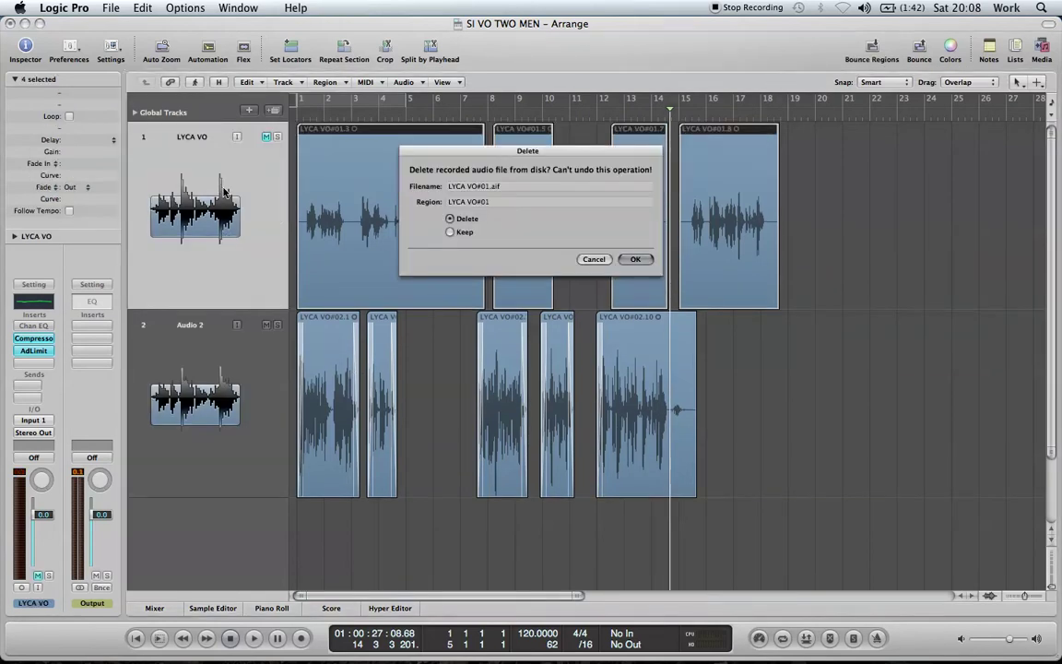
pyautogui.press('Return')
pyautogui.press('BackSpace')
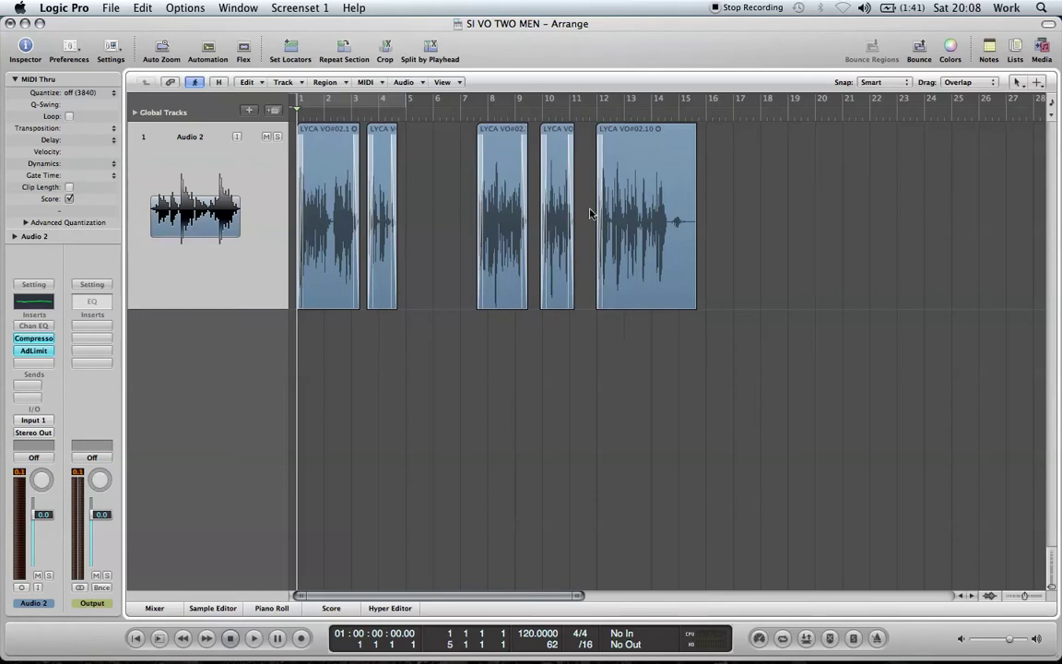
# Step: Audition the LYCA VO#02.10 voiceover and drag its end left to cut trailing silence
pyautogui.click(603, 97)
pyautogui.scroll(5, 594, 219)
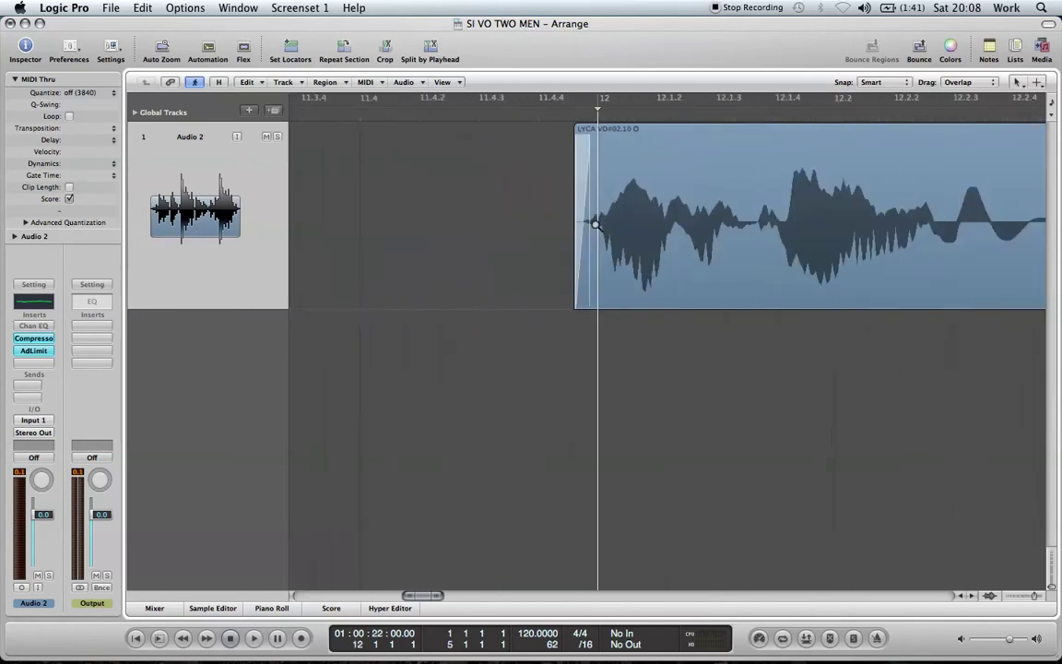
pyautogui.click(482, 120)
pyautogui.click(355, 102)
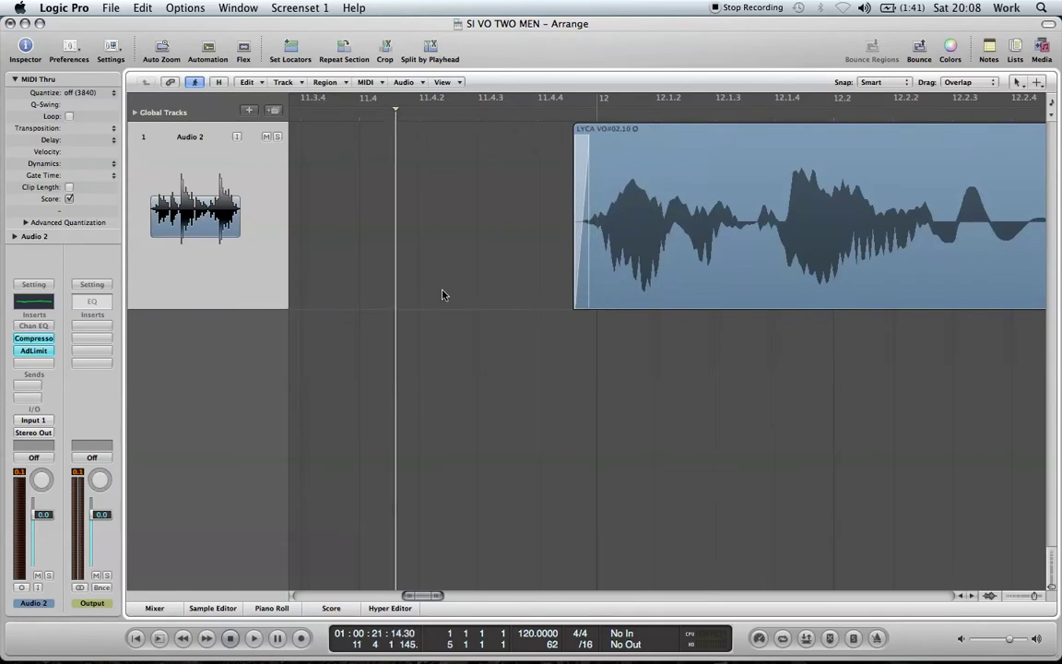
pyautogui.press('space')
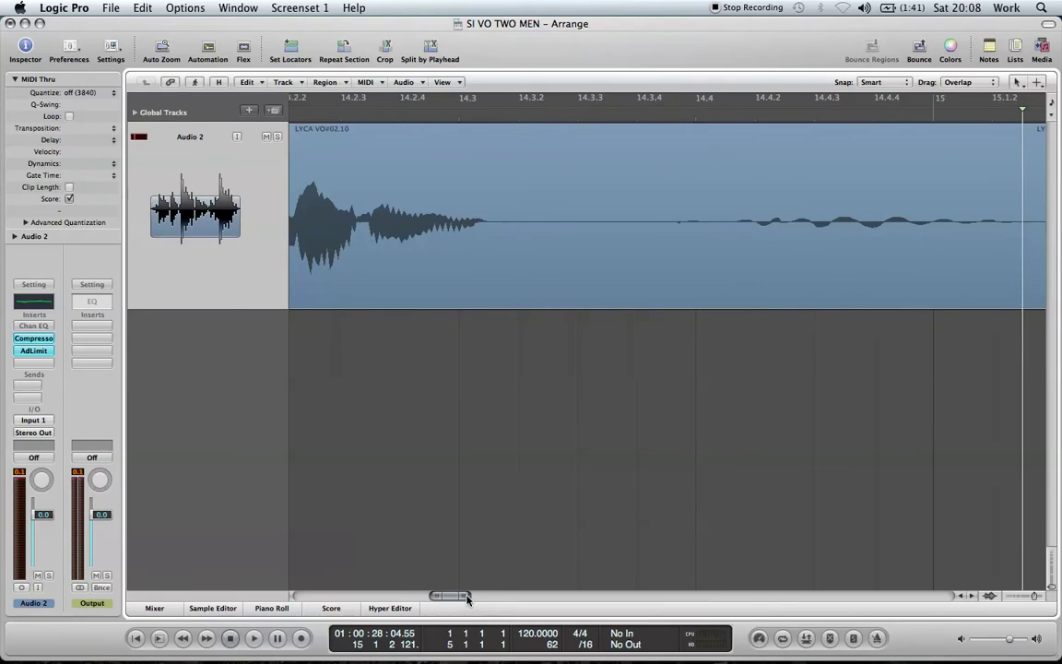
pyautogui.hotkey('ctrl', 'Left')
pyautogui.moveTo(857, 305); pyautogui.dragTo(645, 305)
# Step: Zoom in and replay the trimmed ending of LYCA VO#02.10 to check it
pyautogui.click(605, 111)
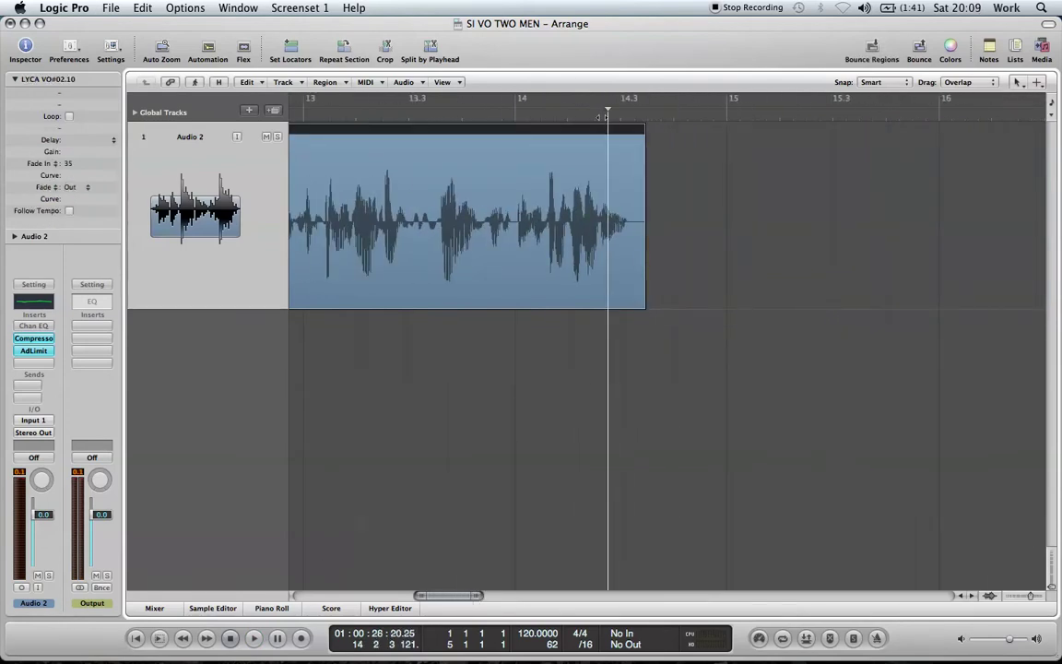
pyautogui.hotkey('ctrl', 'Right')
pyautogui.hotkey('ctrl', 'Right')
pyautogui.hotkey('ctrl', 'Right')
pyautogui.press('space')
pyautogui.hotkey('ctrl', 'Left')
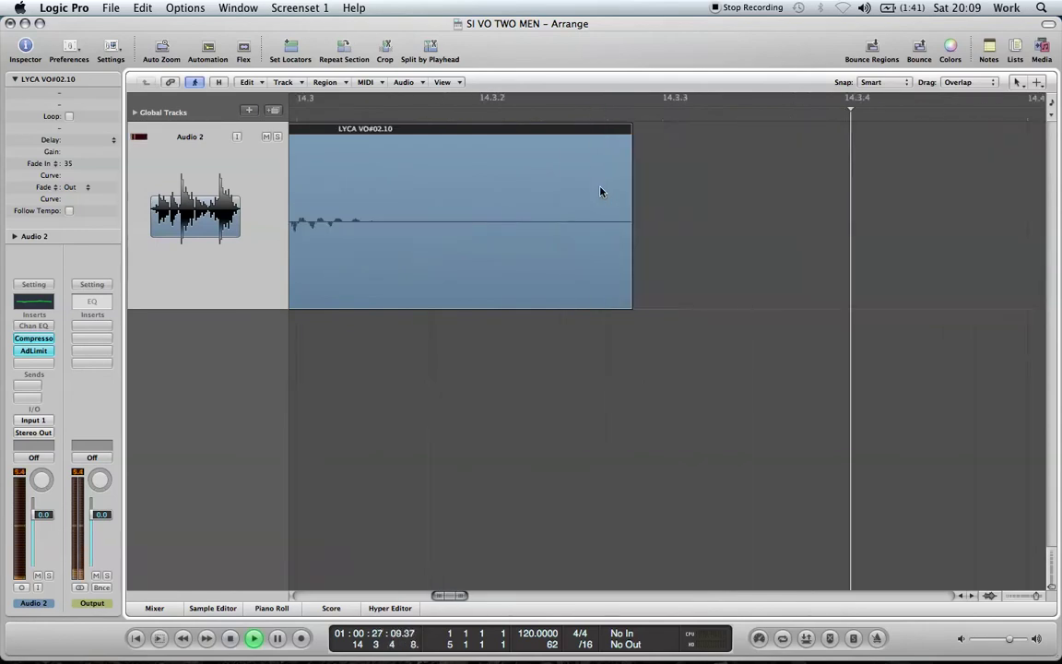
pyautogui.hotkey('ctrl', 'Right')
pyautogui.click(576, 110)
pyautogui.hotkey('ctrl', 'Left')
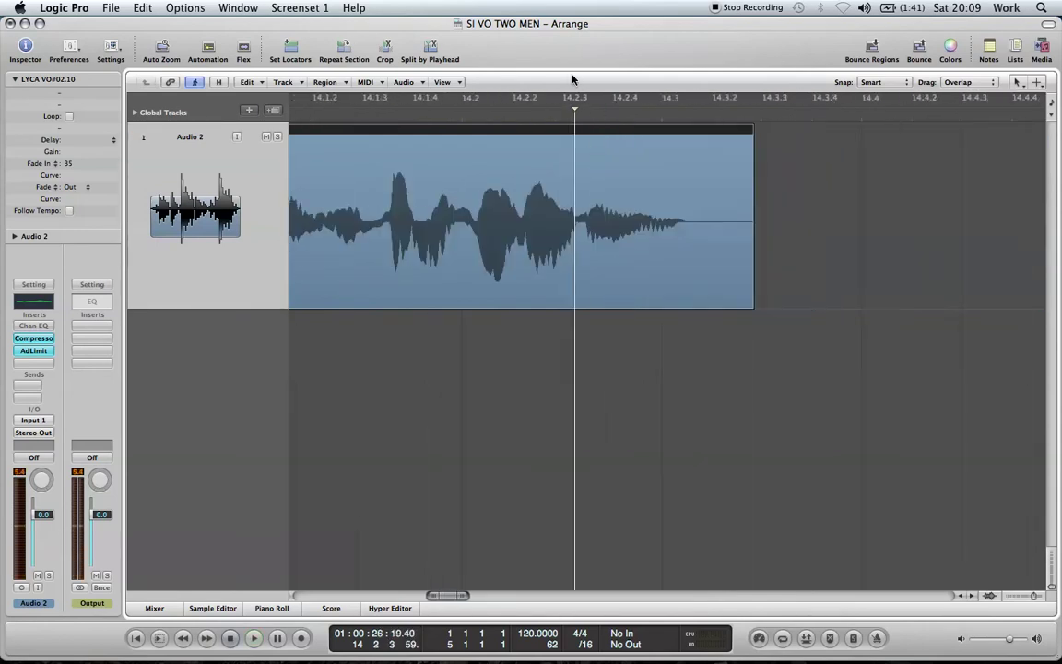
pyautogui.press('space')
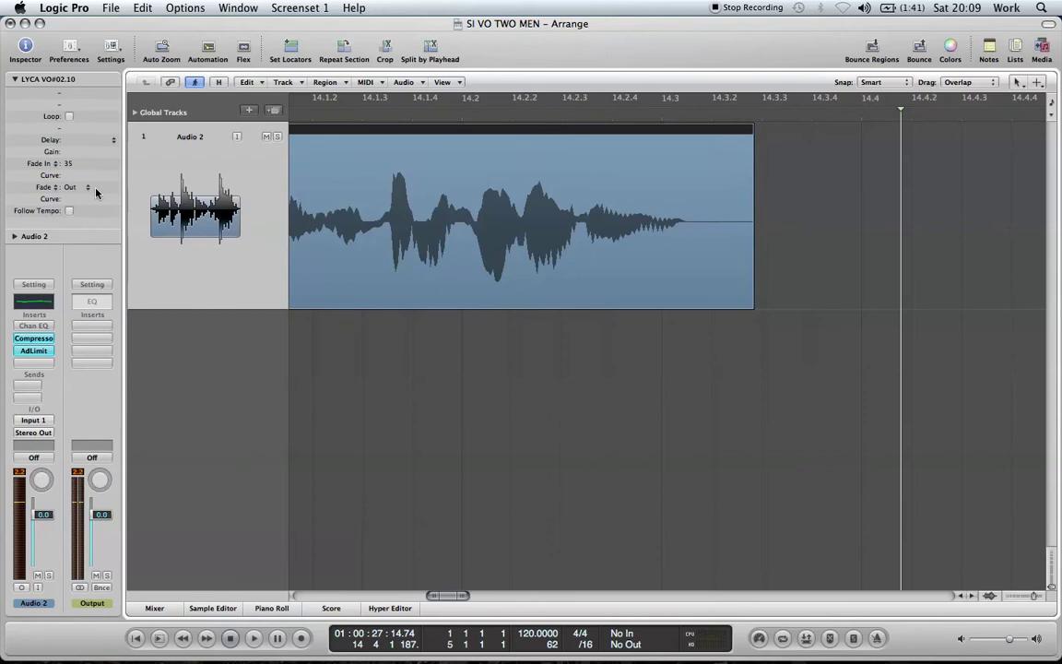
# Step: Give LYCA VO#02.10 a 200 fade-out and trim its end slightly further
pyautogui.doubleClick(97, 190)
pyautogui.write('200')
pyautogui.press('Return')
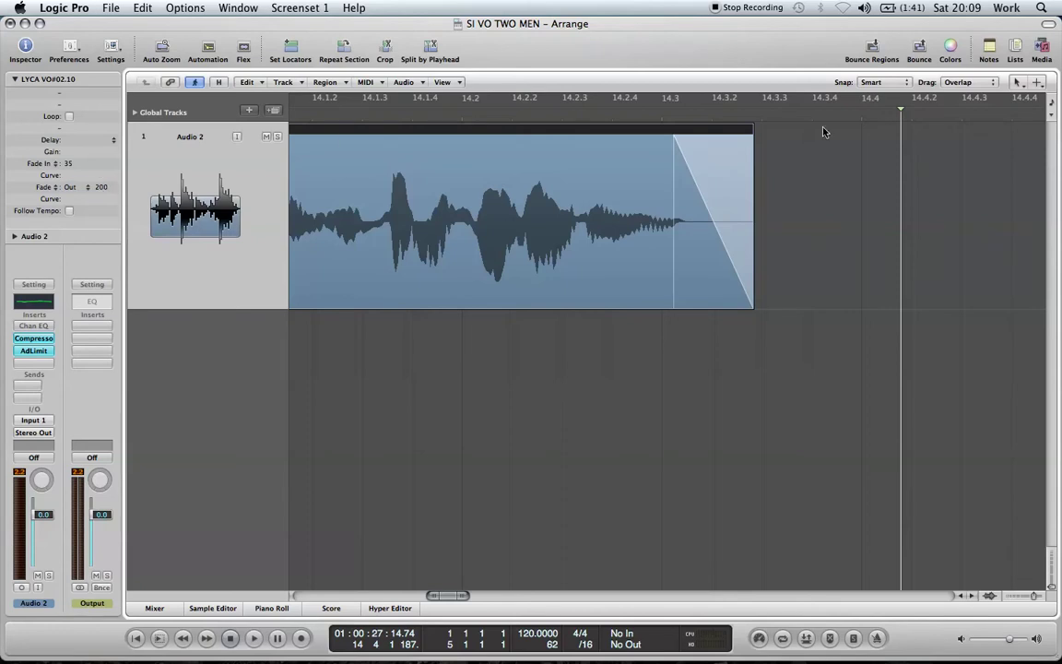
pyautogui.moveTo(751, 304); pyautogui.dragTo(744, 307)
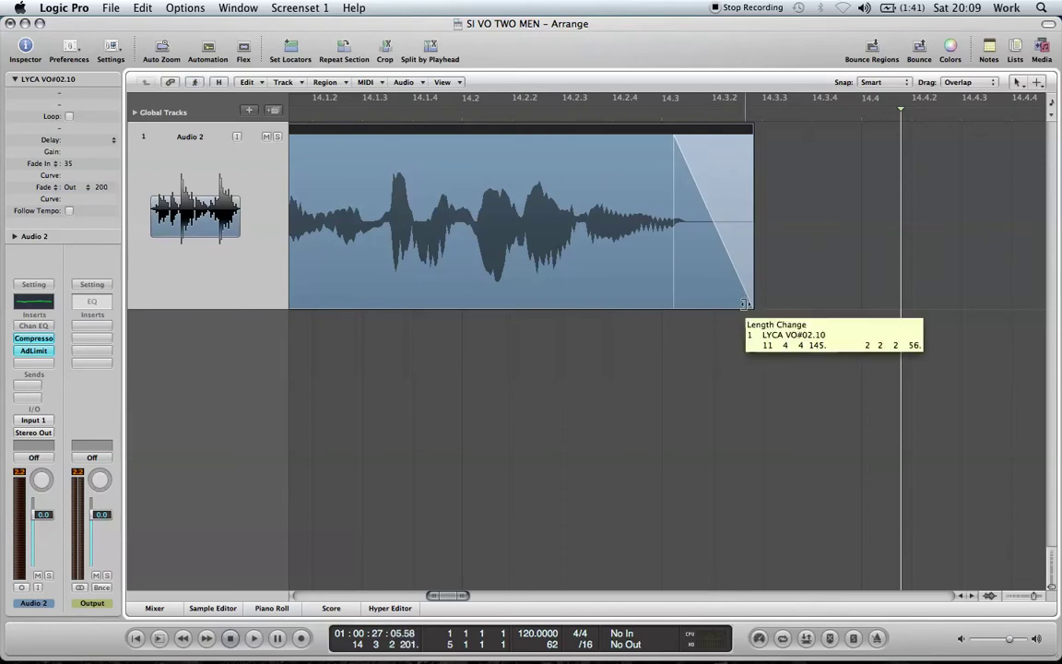
pyautogui.click(519, 114)
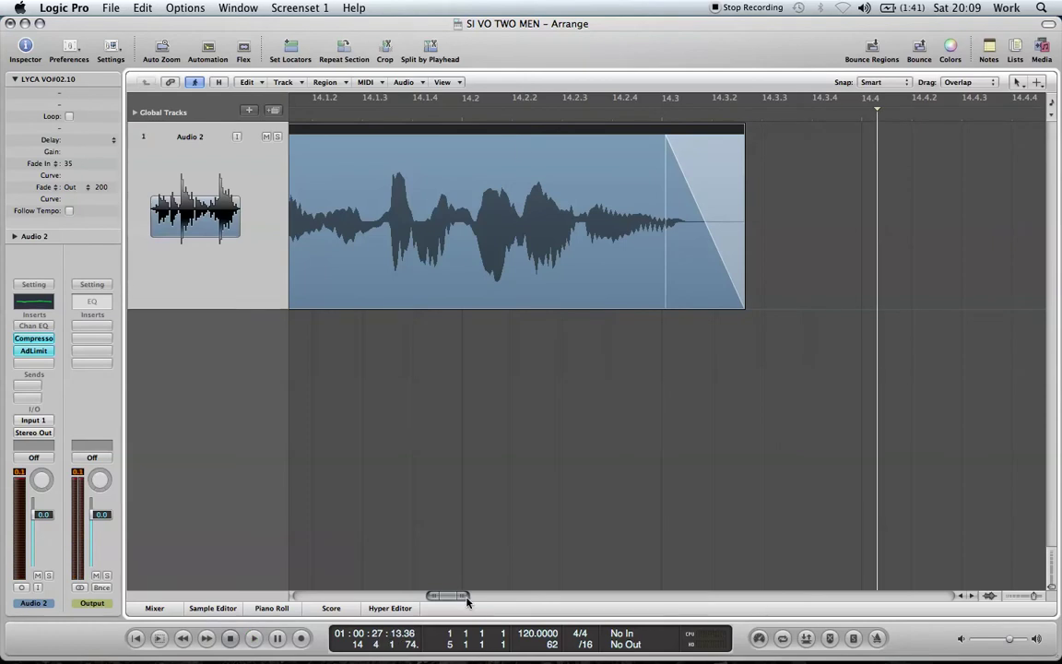
# Step: Rewind to the start, deselect regions, and remove Channel EQ from Audio 2's inserts
pyautogui.hotkey('ctrl', 'Left')
pyautogui.hotkey('ctrl', 'Left')
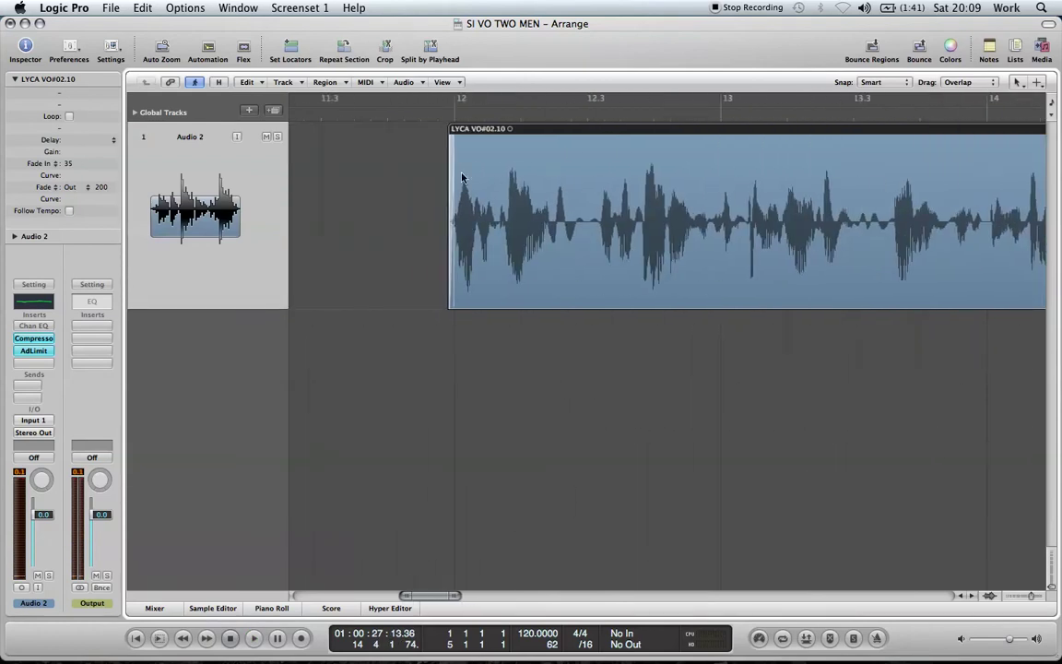
pyautogui.hscroll(-10, 444, 198)
pyautogui.hscroll(-2, 444, 197)
pyautogui.hscroll(-1, 444, 197)
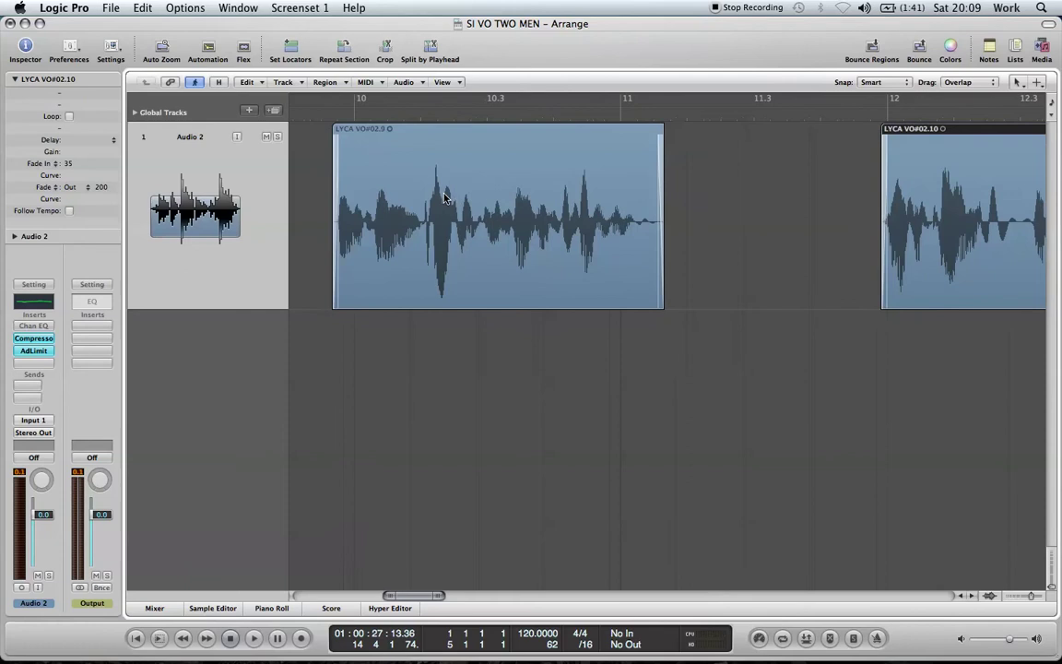
pyautogui.hscroll(-7, 444, 197)
pyautogui.press('Return')
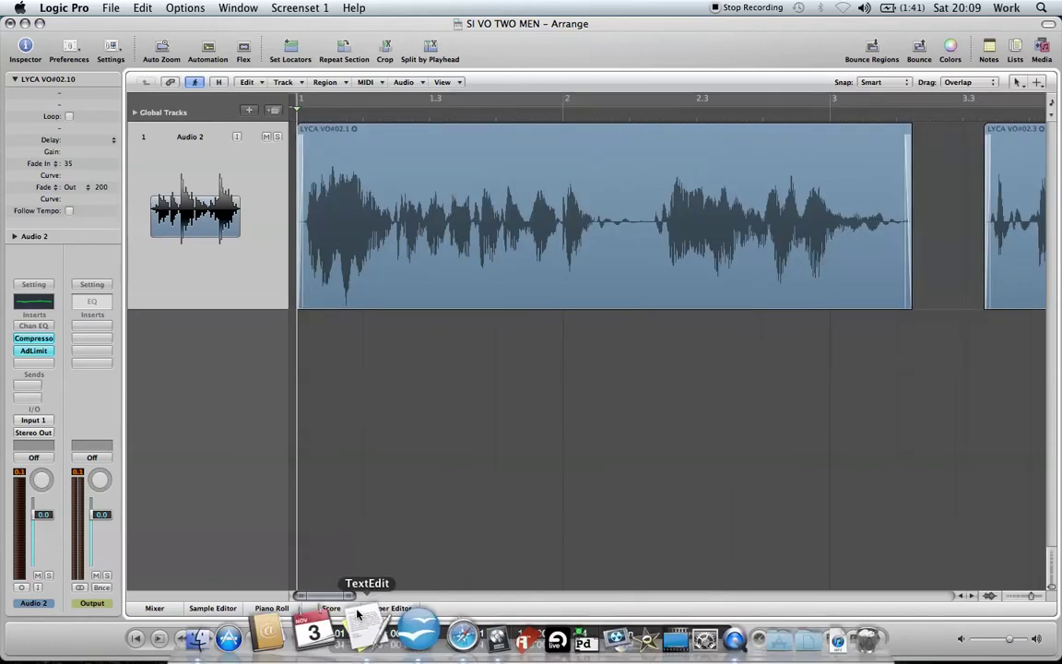
pyautogui.hotkey('ctrl', 'Left')
pyautogui.hotkey('ctrl', 'Left')
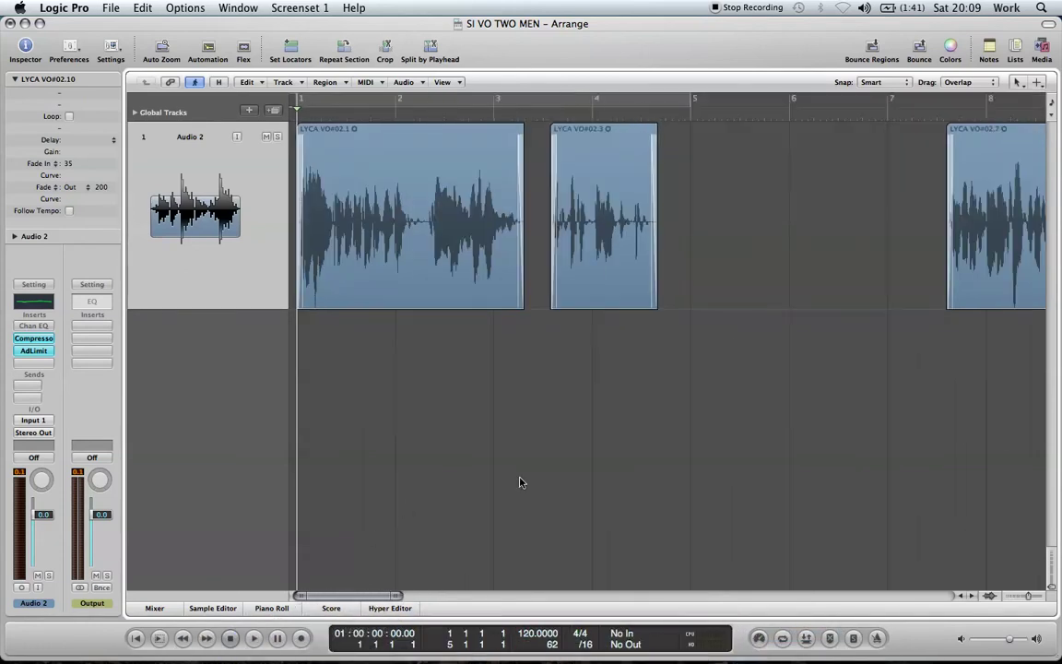
pyautogui.click(519, 483)
pyautogui.click(41, 328)
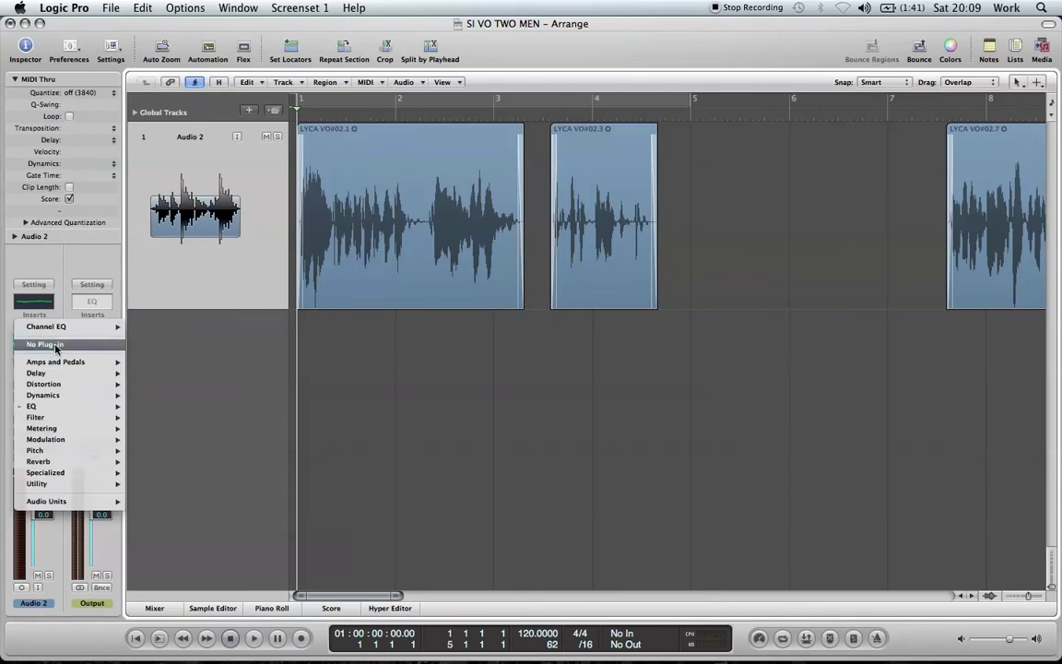
pyautogui.click(34, 324)
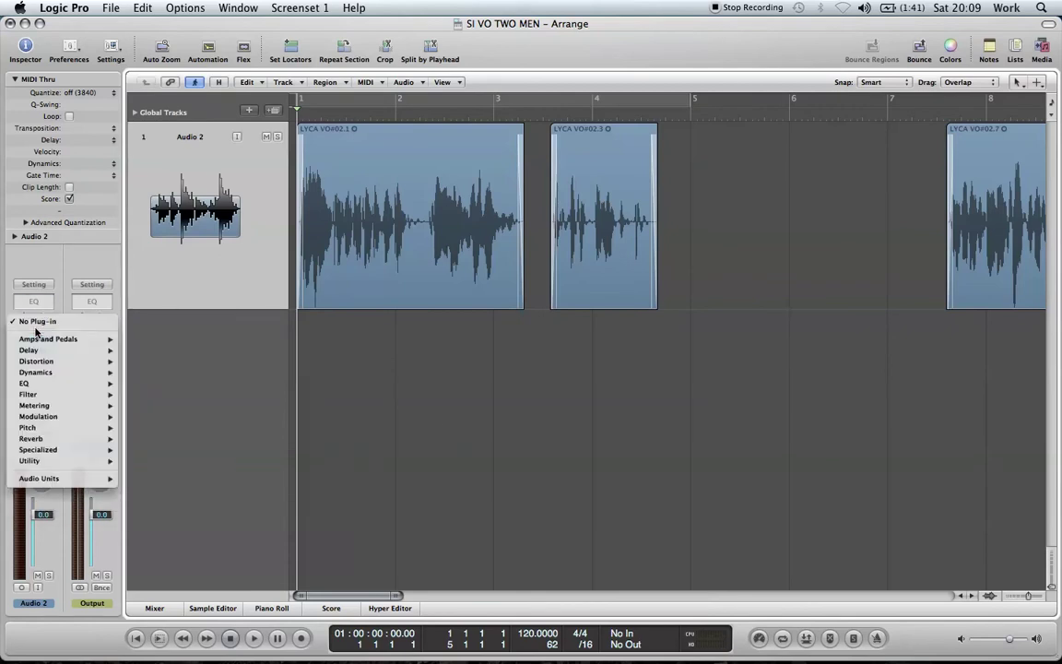
pyautogui.click(170, 330)
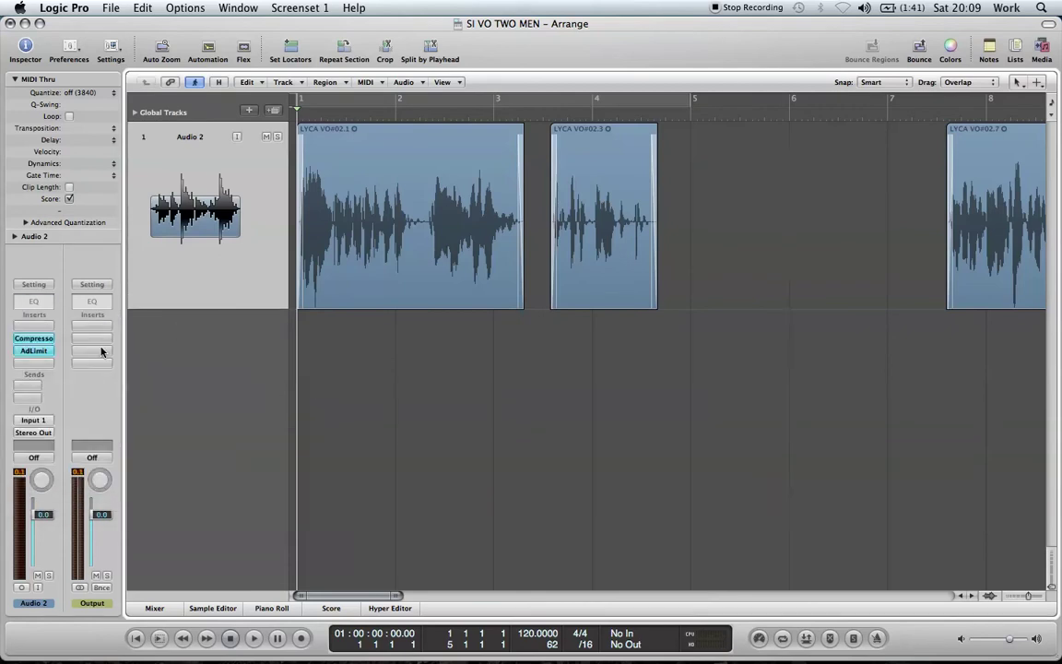
# Step: Insert Channel EQ on Audio 2 with a high-resolution analyzer and a +3 dB boost at 3500 Hz
pyautogui.doubleClick(25, 309)
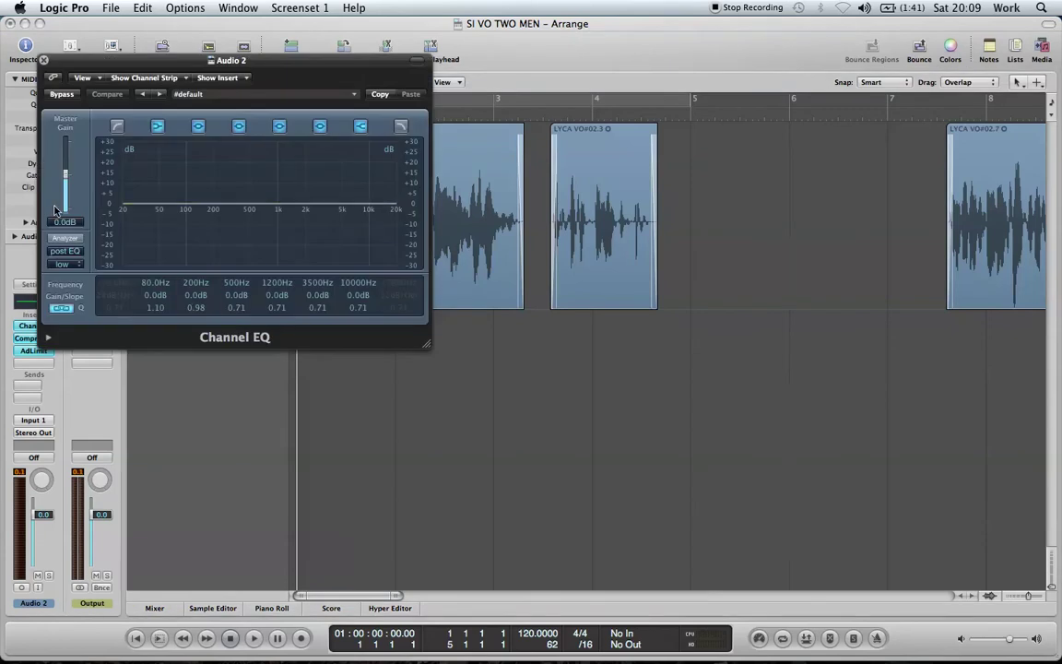
pyautogui.click(54, 237)
pyautogui.click(65, 264)
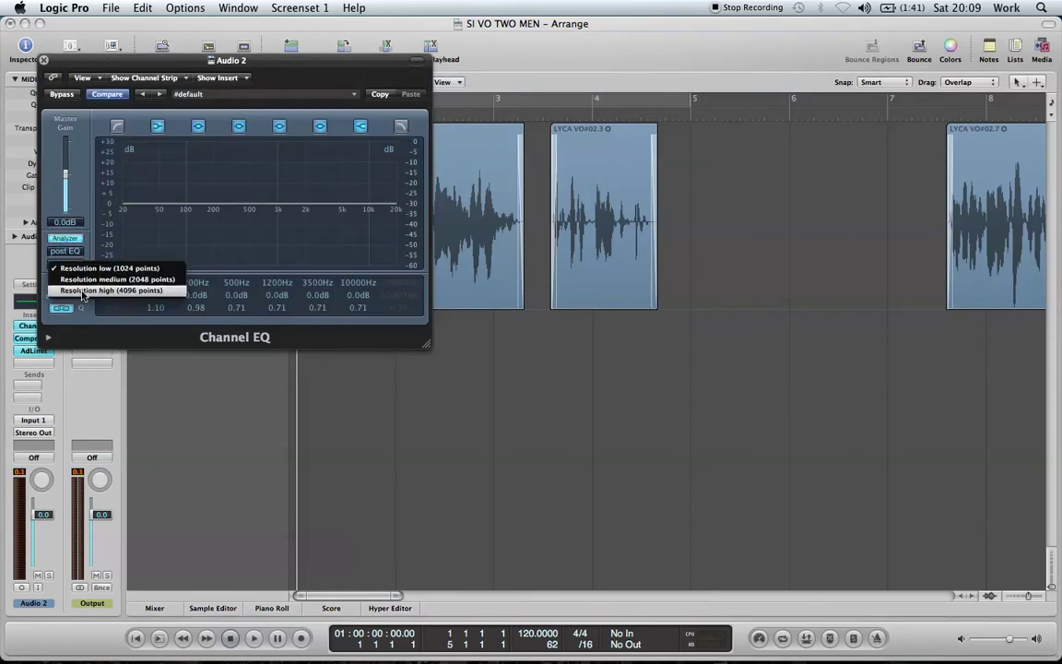
pyautogui.click(475, 524)
pyautogui.press('space')
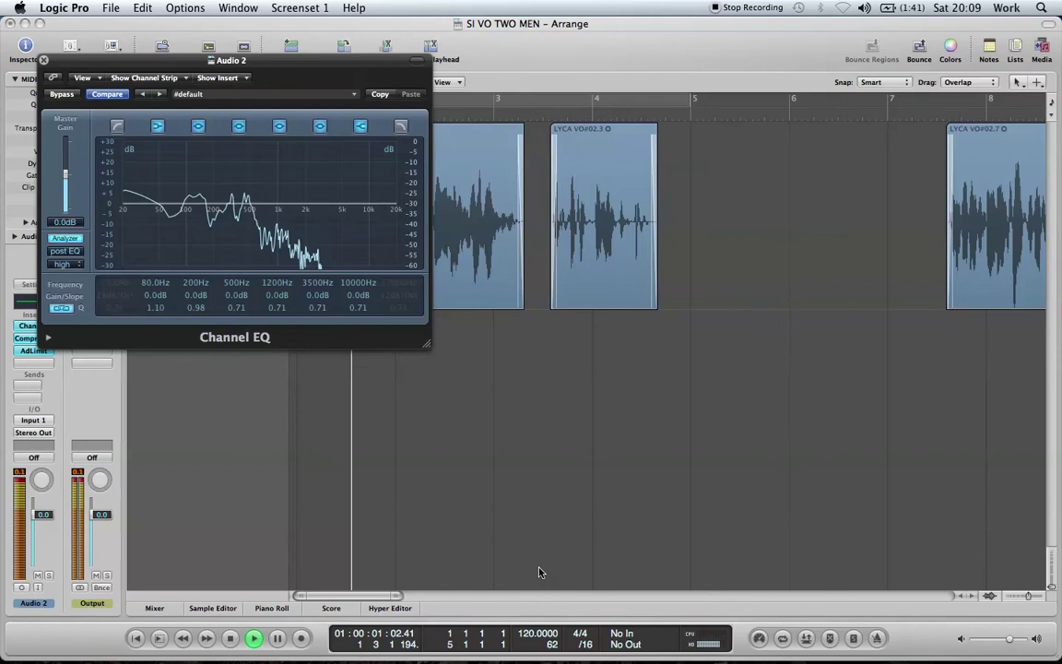
pyautogui.moveTo(315, 295); pyautogui.dragTo(316, 294)
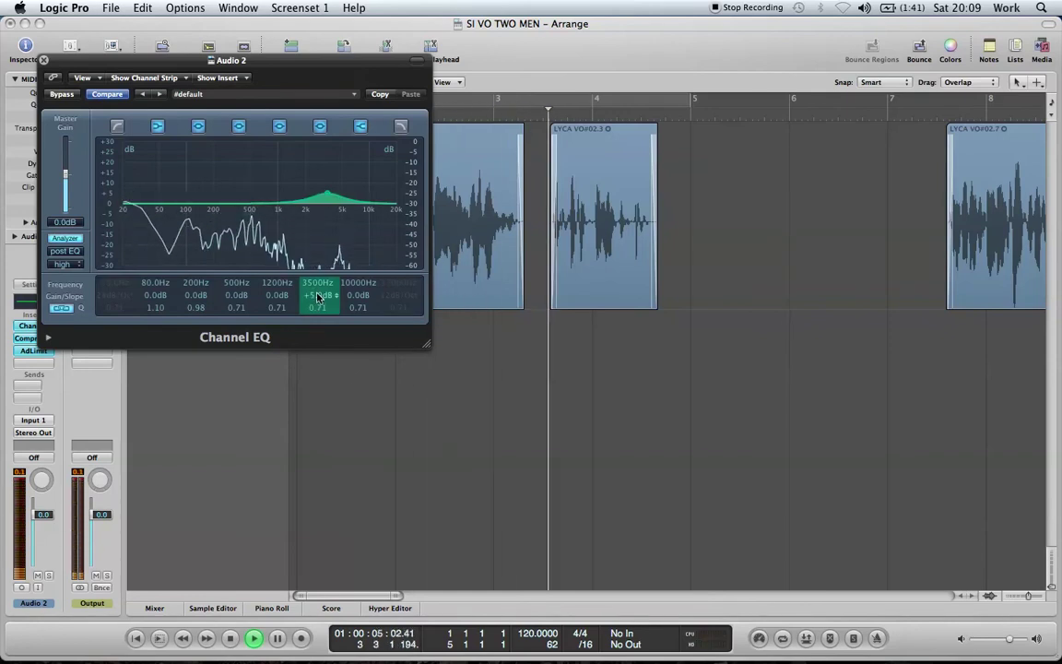
pyautogui.moveTo(315, 294)
pyautogui.mouseDown()
pyautogui.moveTo(320, 331)
pyautogui.moveTo(286, 282)
pyautogui.mouseUp()
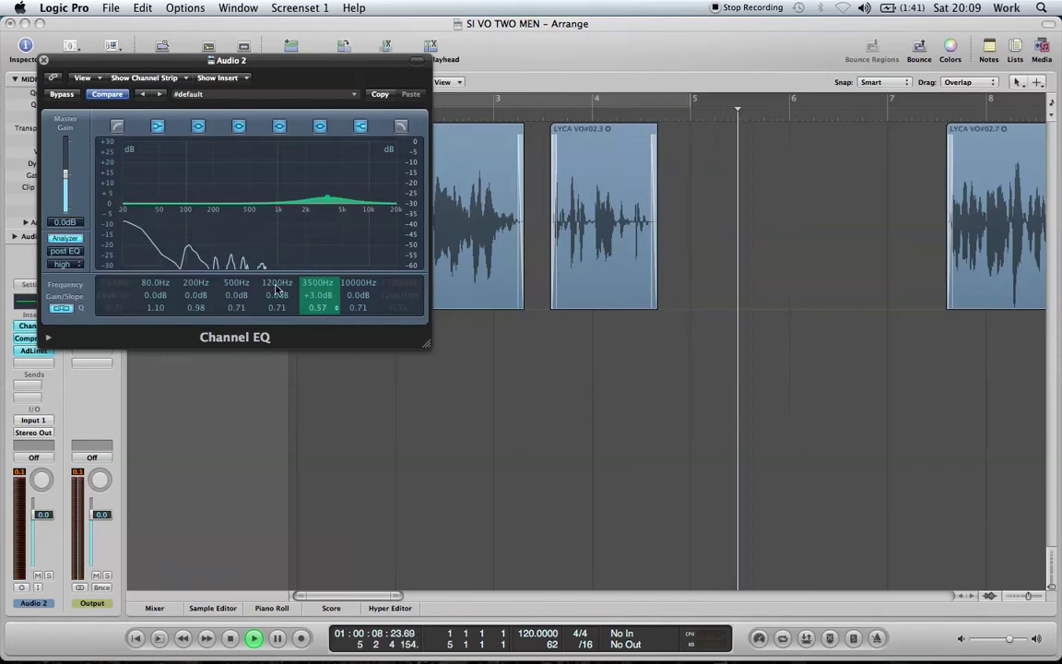
# Step: Enable the 24 dB/octave low cut and set its frequency to about 43.5 Hz
pyautogui.press('Return')
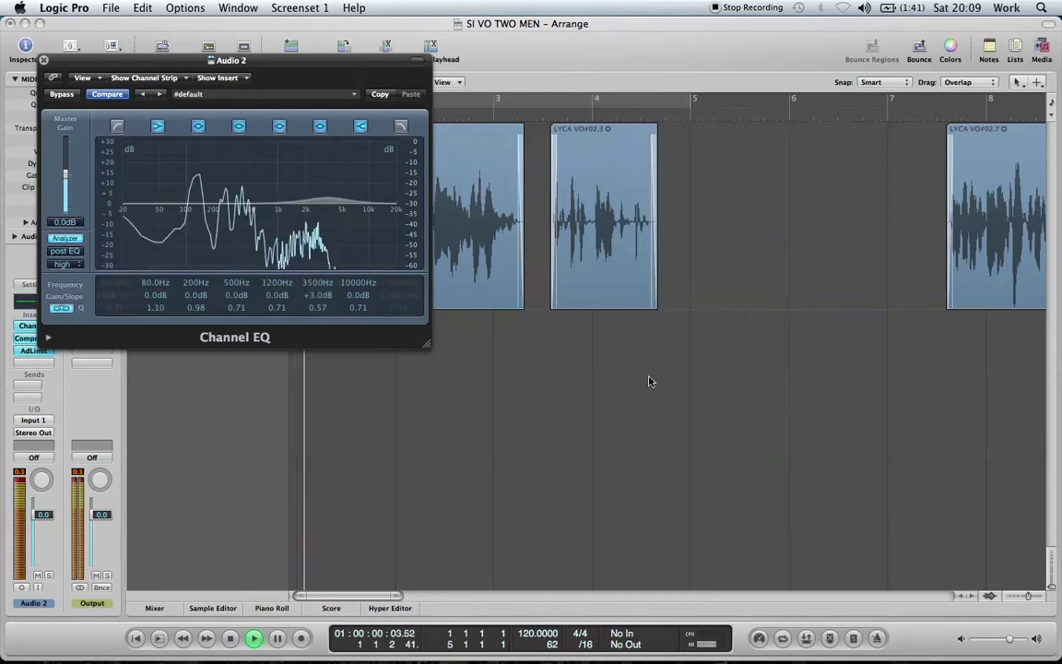
pyautogui.click(115, 132)
pyautogui.moveTo(134, 198); pyautogui.dragTo(142, 213)
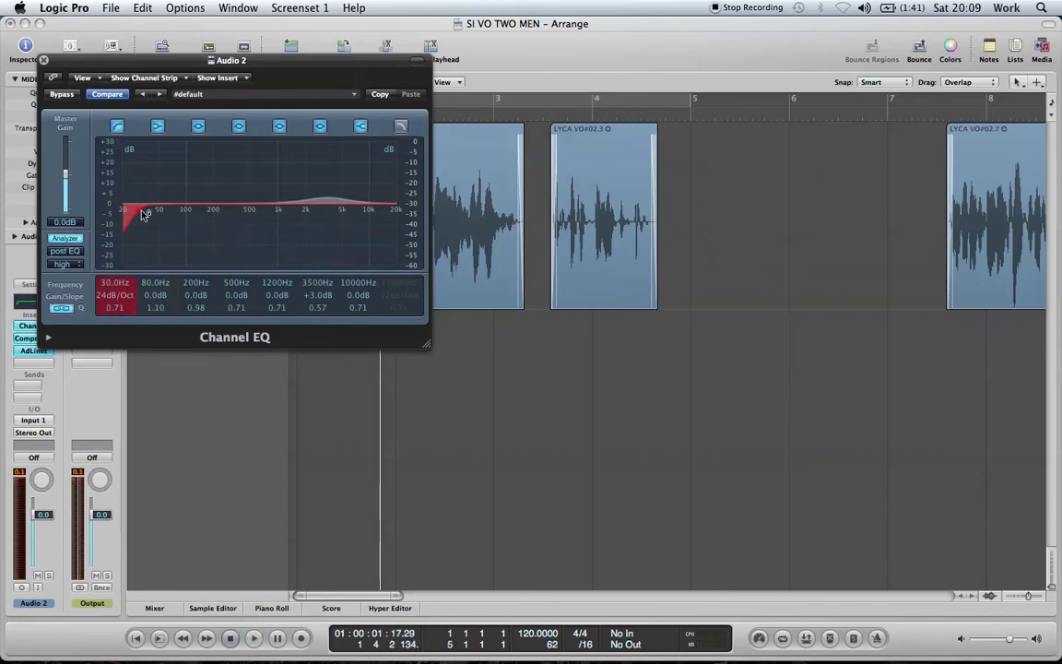
pyautogui.press('space')
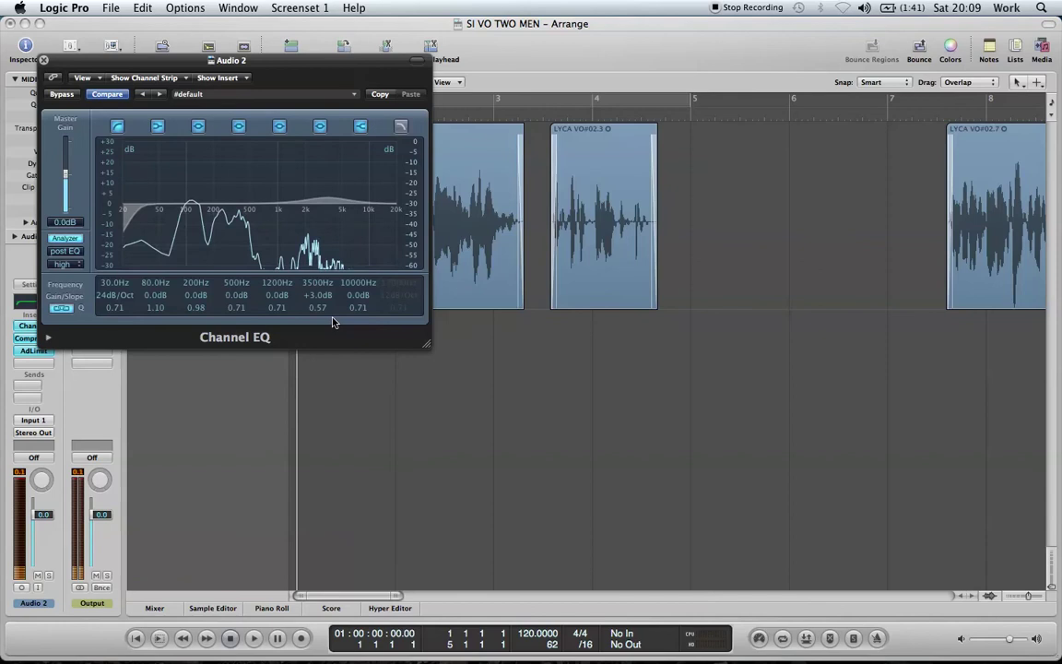
pyautogui.press('Return')
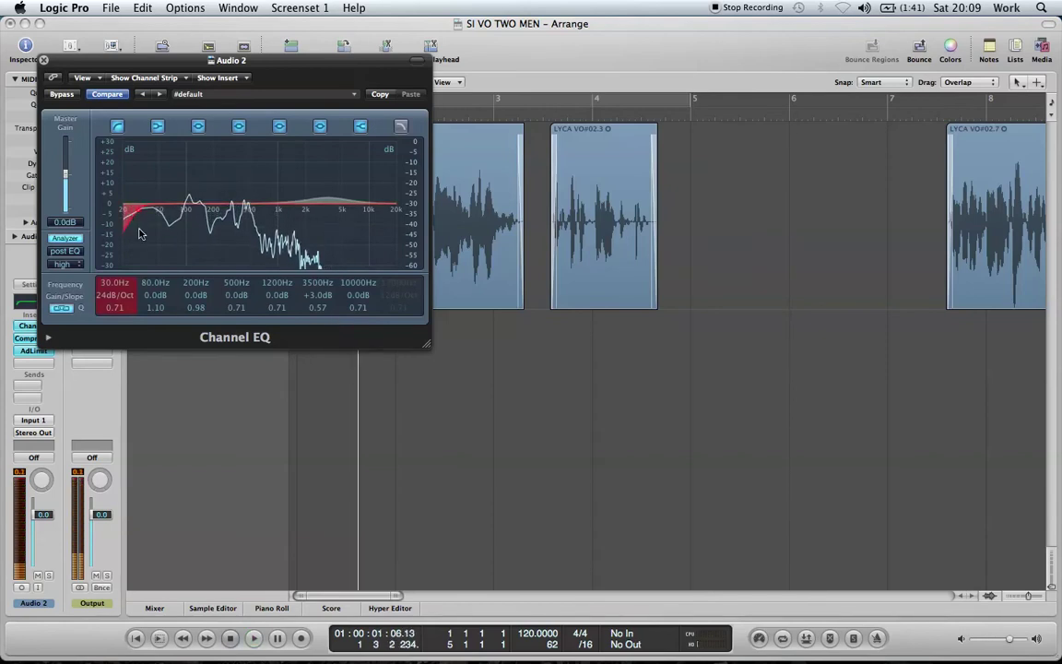
pyautogui.moveTo(120, 279); pyautogui.dragTo(121, 270)
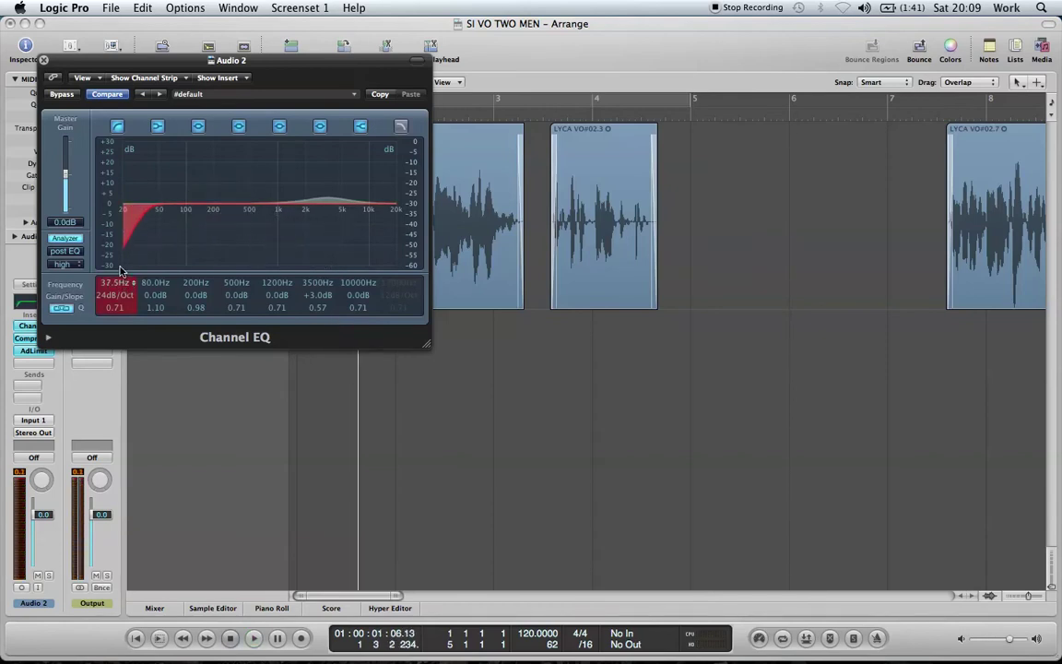
# Step: Compare the EQ bypassed and active during playback, then close the Channel EQ
pyautogui.click(451, 356)
pyautogui.press('Return')
pyautogui.press('space')
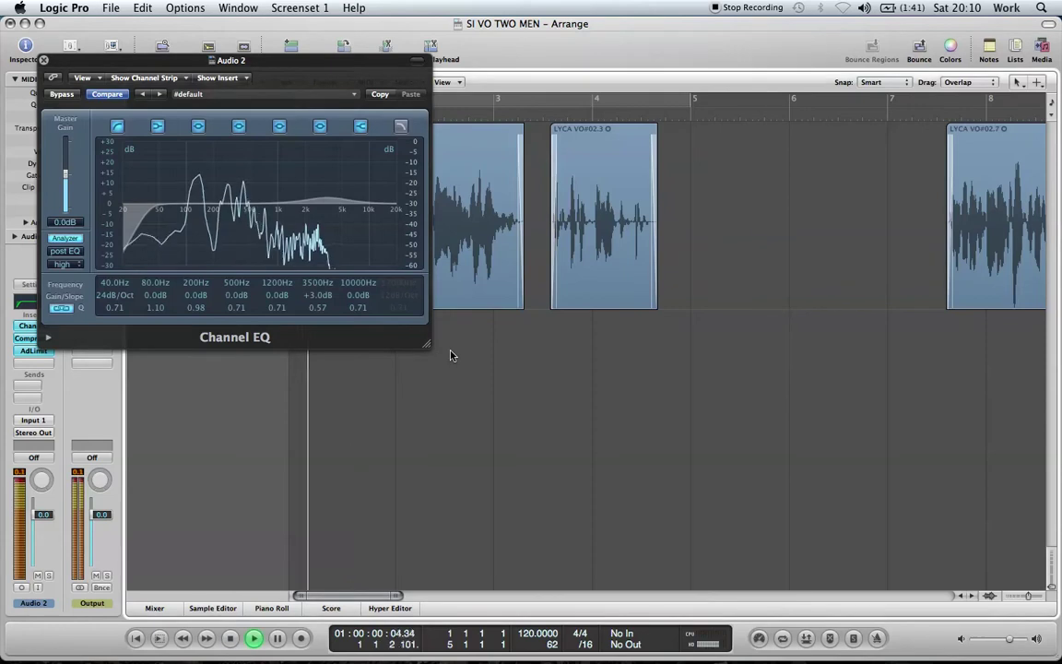
pyautogui.click(67, 95)
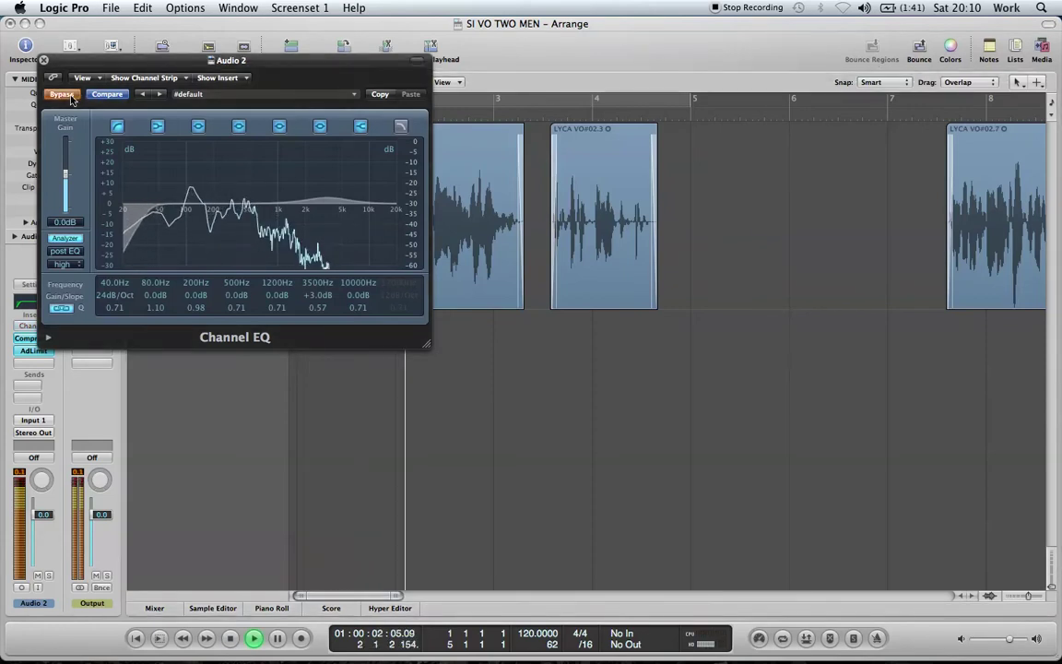
pyautogui.click(66, 95)
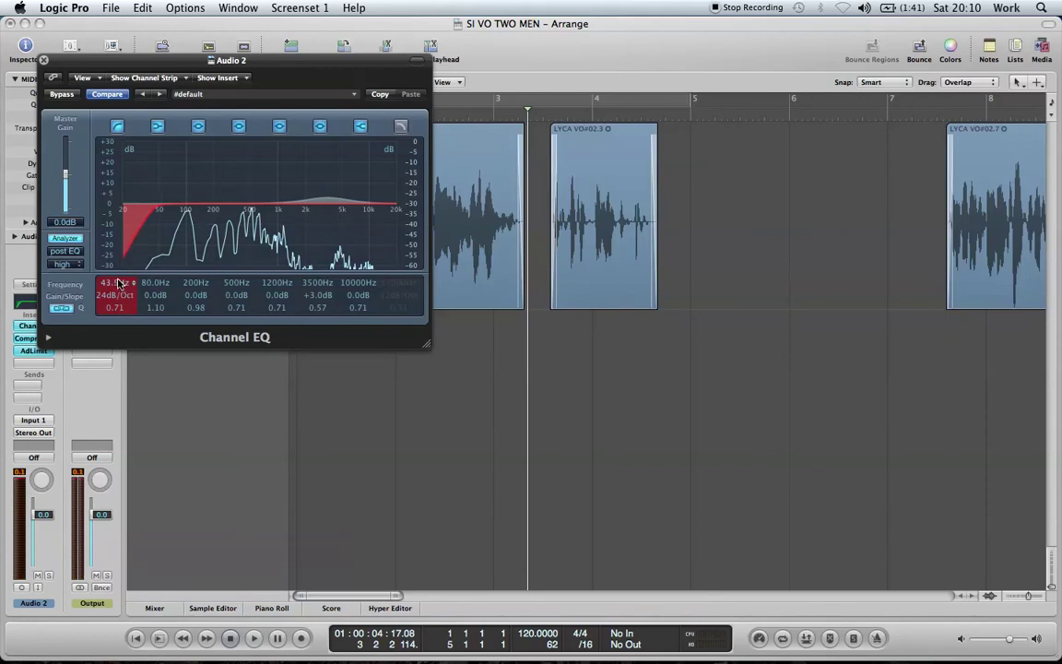
pyautogui.press('space')
pyautogui.press('Return')
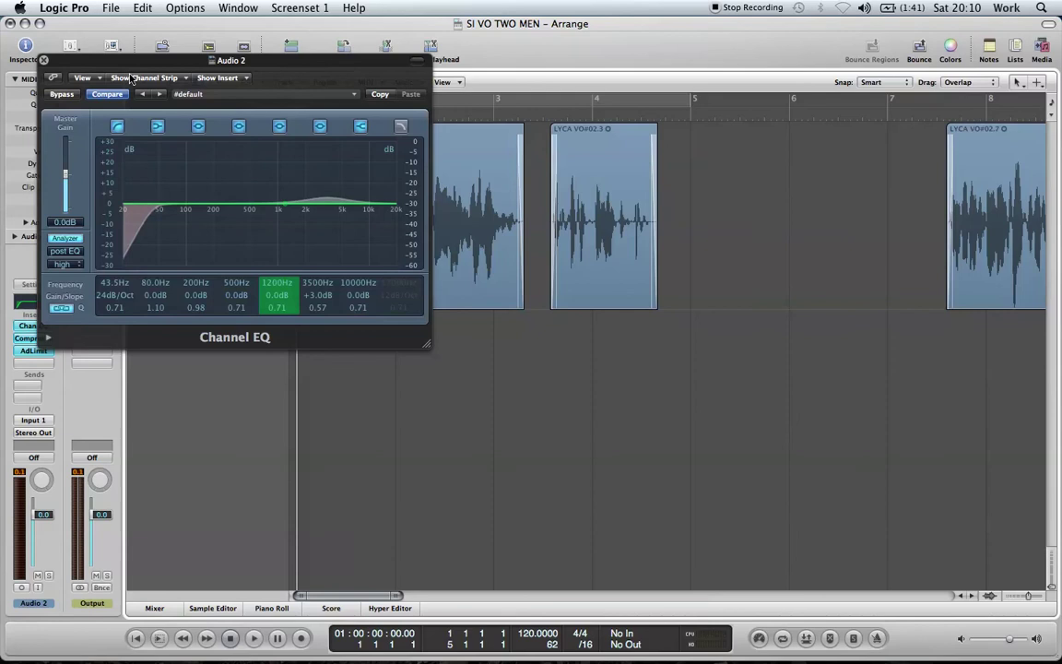
pyautogui.click(43, 60)
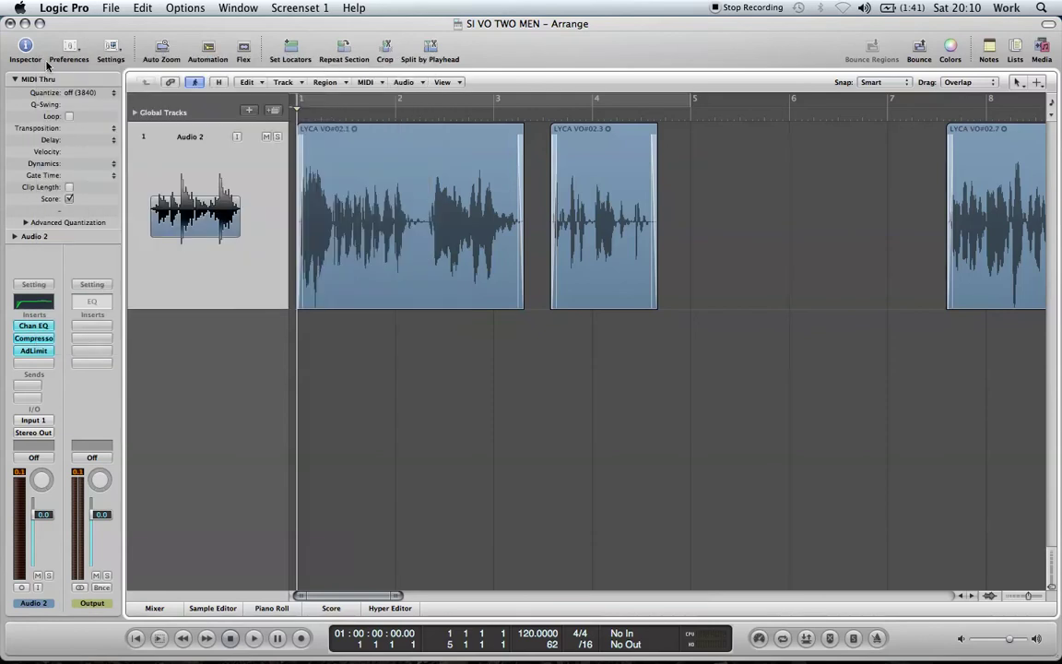
# Step: Open the Audio 2 compressor and lower its ratio to 13.0:1
pyautogui.click(31, 340)
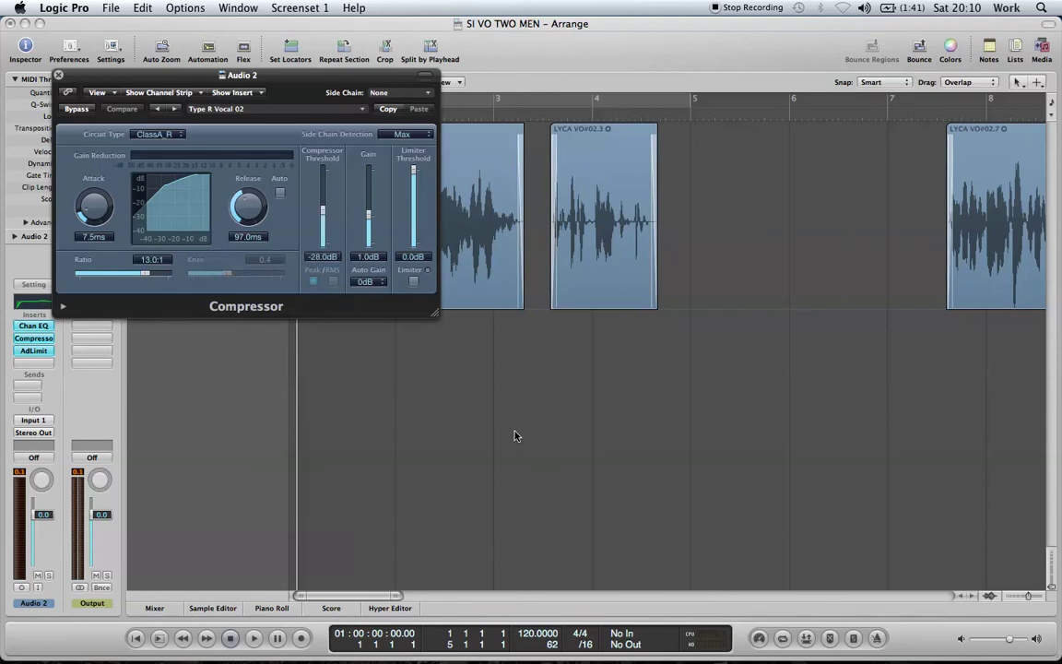
pyautogui.moveTo(148, 255); pyautogui.dragTo(150, 277)
# Step: Close the compressor, open the Adaptive Limiter, and lower its Input Scale during playback
pyautogui.click(58, 76)
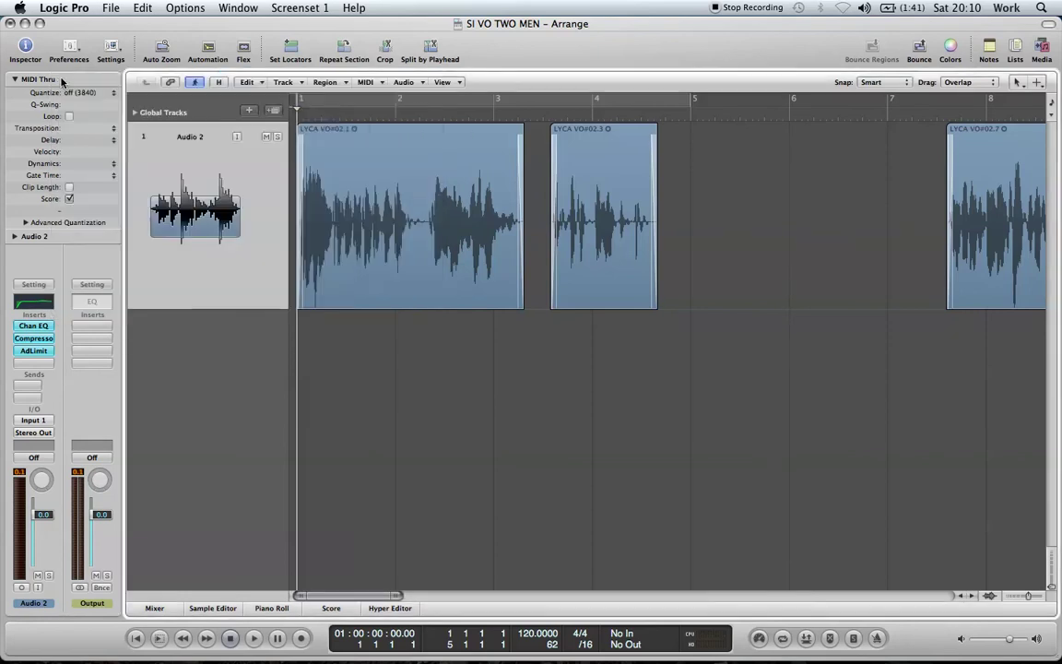
pyautogui.click(31, 351)
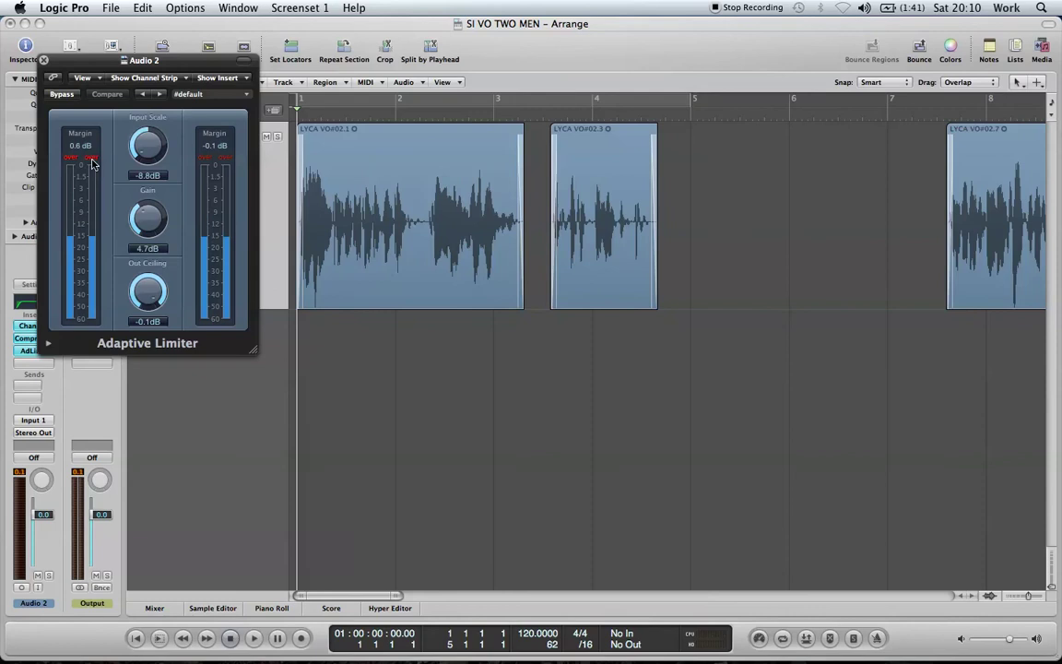
pyautogui.moveTo(115, 62); pyautogui.dragTo(515, 330)
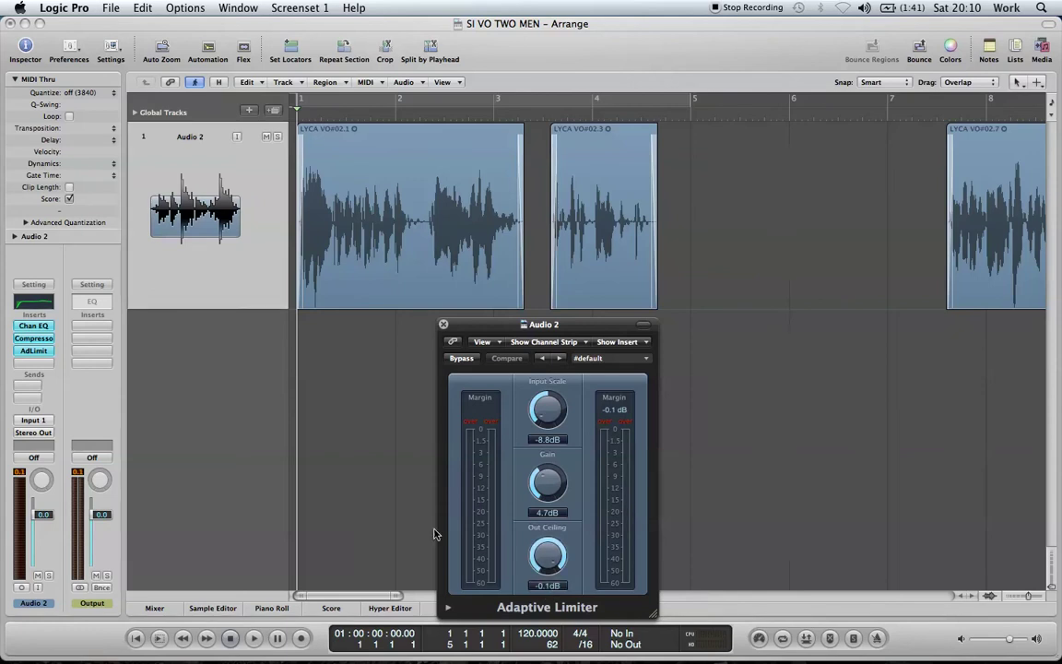
pyautogui.press('space')
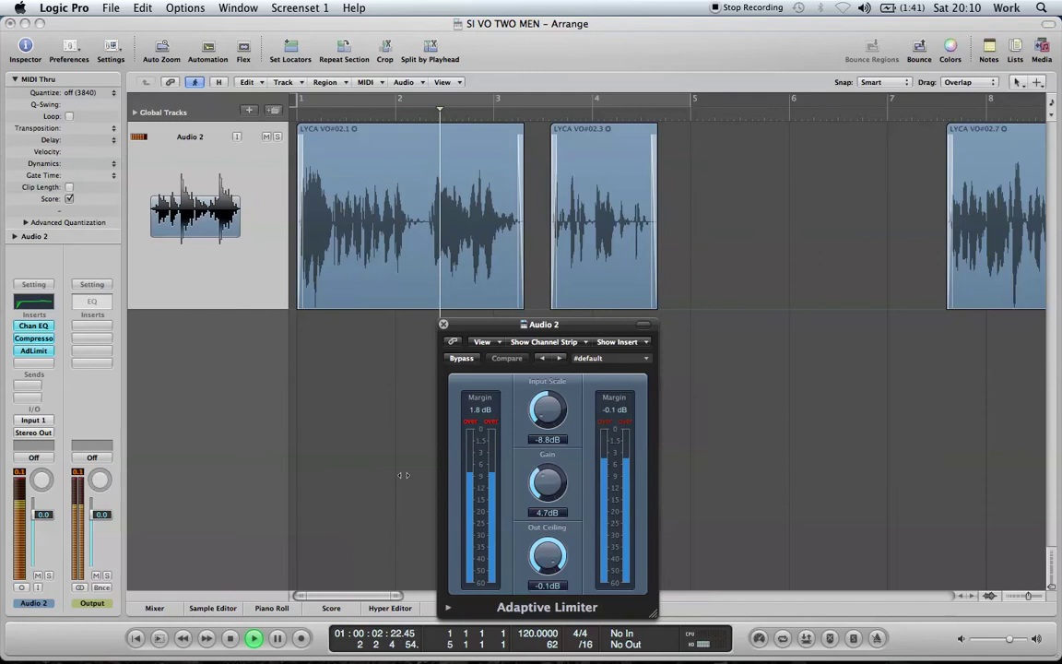
pyautogui.moveTo(547, 444); pyautogui.dragTo(534, 413)
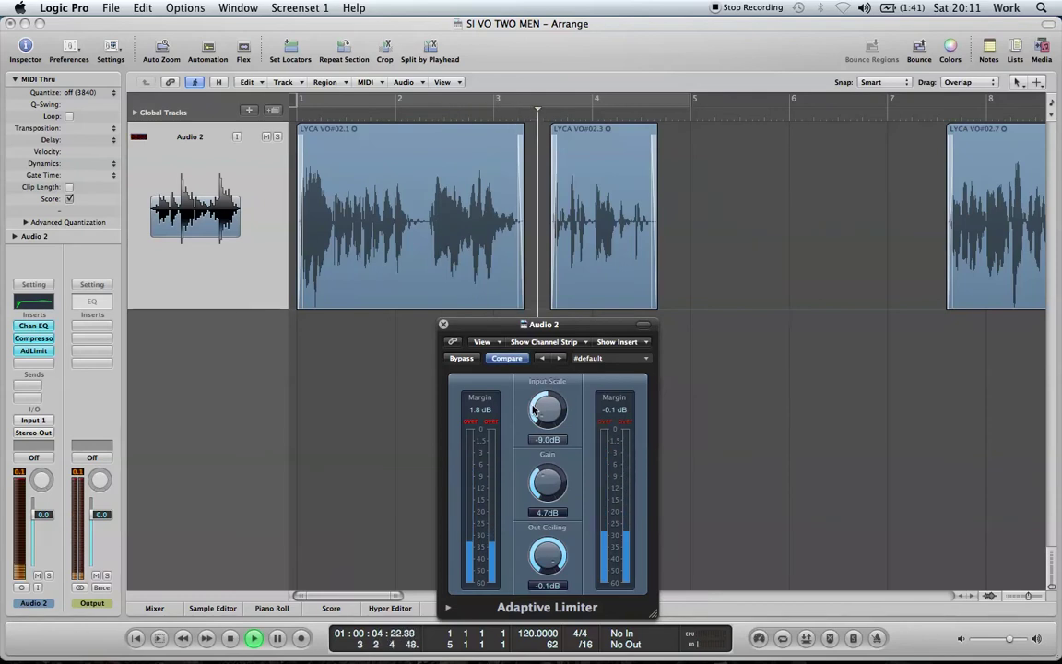
# Step: Reduce the compressor's make-up gain and replay the voiceover through the chain
pyautogui.click(33, 337)
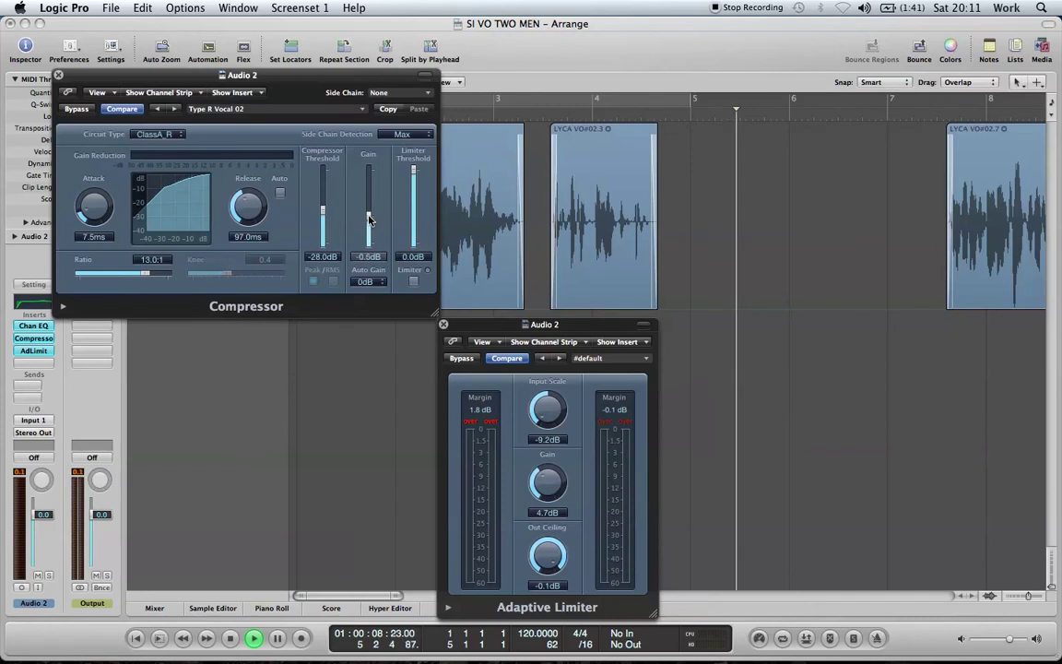
pyautogui.moveTo(369, 214); pyautogui.dragTo(369, 222)
pyautogui.click(58, 75)
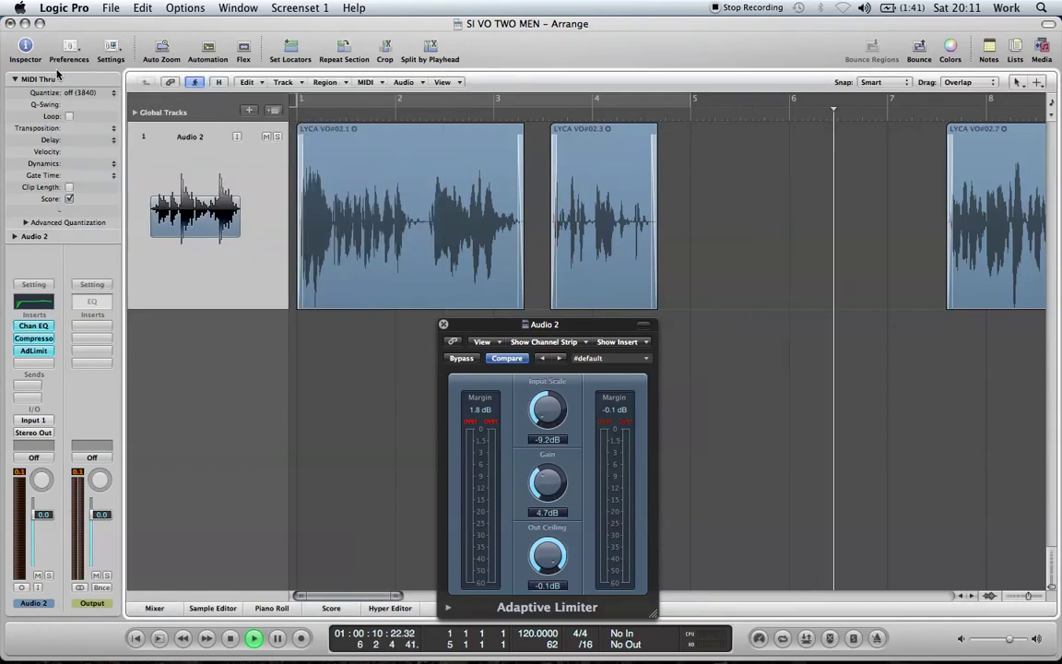
pyautogui.press('space')
pyautogui.press('Return')
pyautogui.press('space')
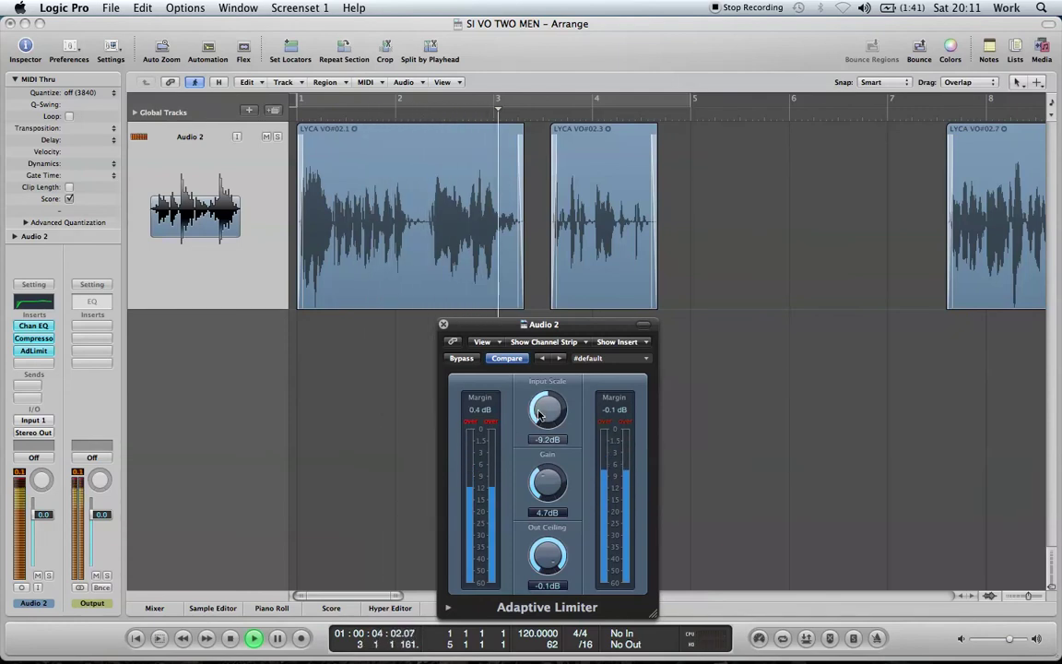
# Step: Fine-tune the limiter Input Scale to -9.6 dB, audition, and close the limiter
pyautogui.moveTo(541, 415); pyautogui.dragTo(541, 418)
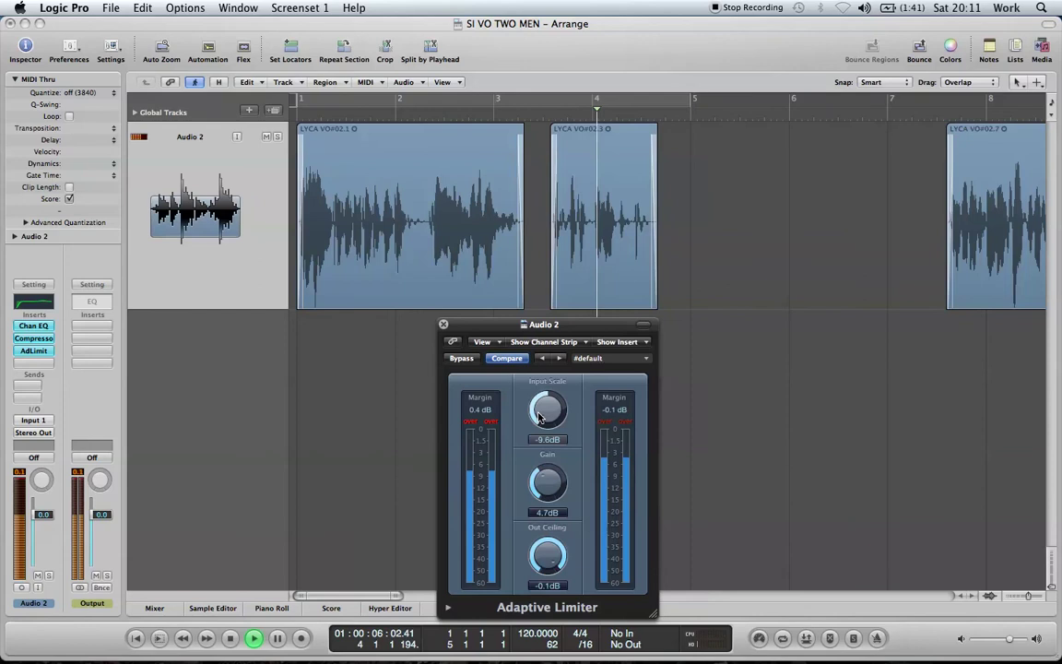
pyautogui.press('Return')
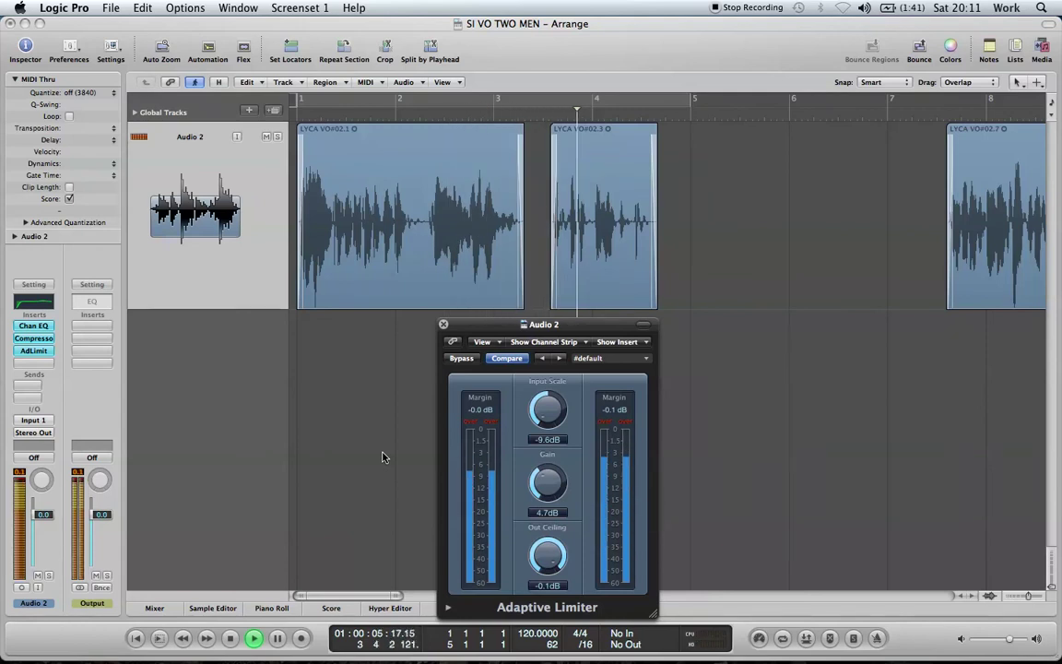
pyautogui.press('space')
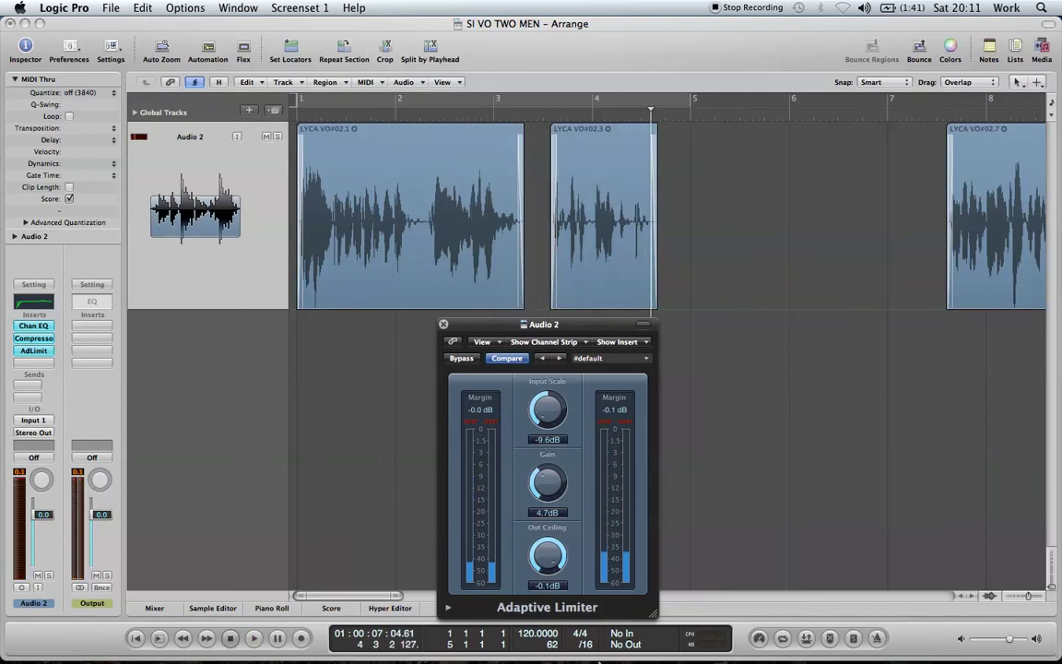
pyautogui.click(443, 325)
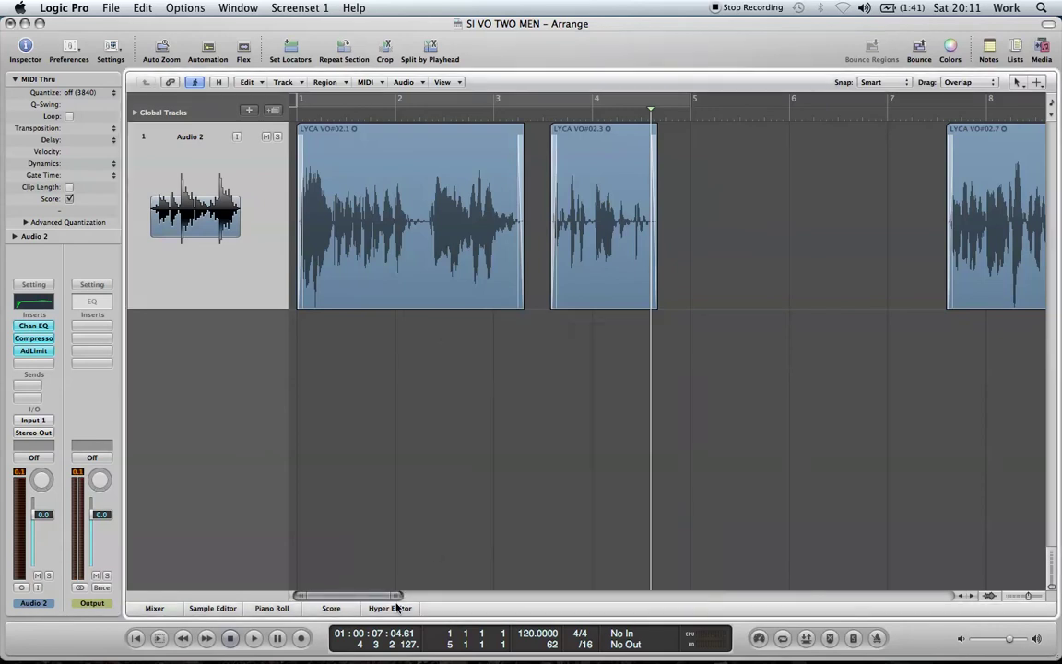
pyautogui.moveTo(397, 597); pyautogui.dragTo(601, 597)
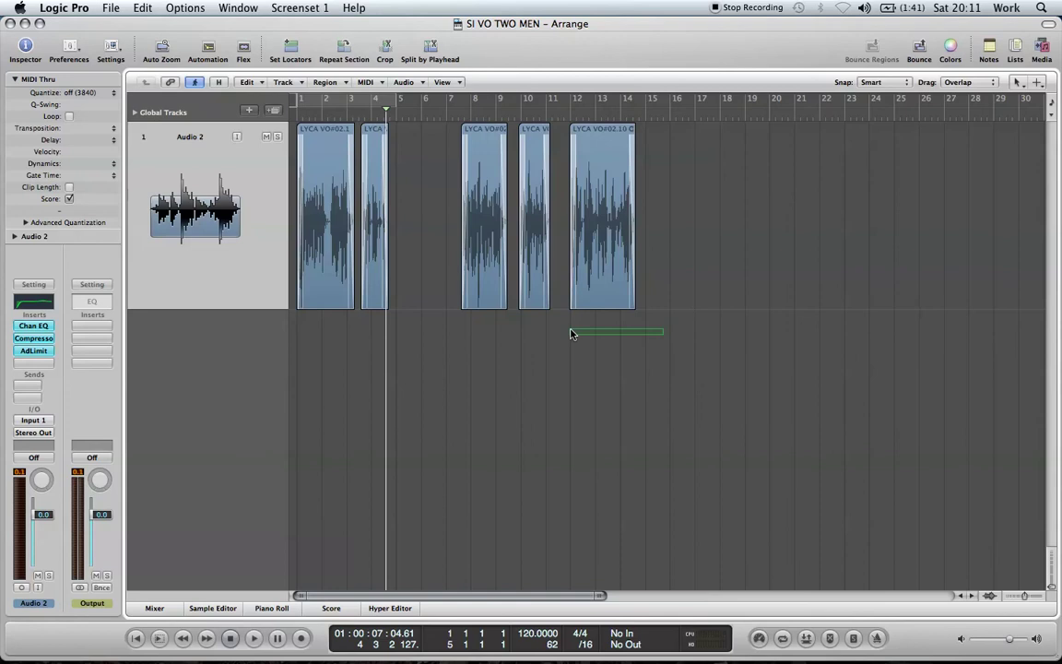
# Step: Shift three regions left and nudge LYCA VO#02.3 toward the previous region
pyautogui.moveTo(571, 334)
pyautogui.mouseDown()
pyautogui.moveTo(498, 282)
pyautogui.moveTo(425, 273)
pyautogui.moveTo(441, 358)
pyautogui.mouseUp()
pyautogui.click(441, 358)
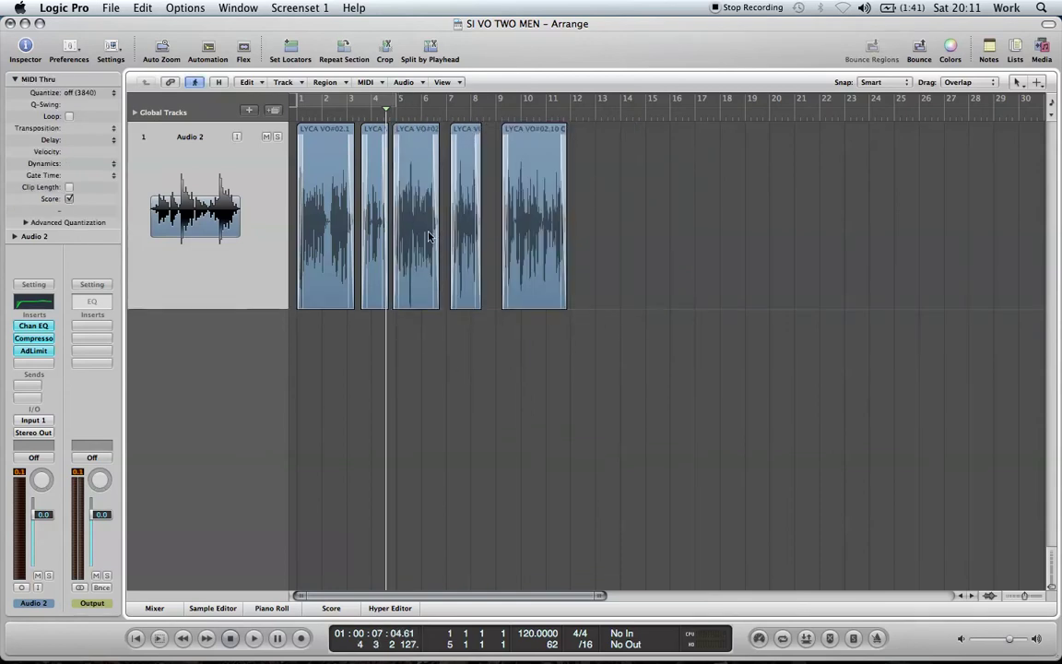
pyautogui.click(347, 112)
pyautogui.press('super+Right')
pyautogui.press('super+Right')
pyautogui.moveTo(448, 188); pyautogui.dragTo(434, 189)
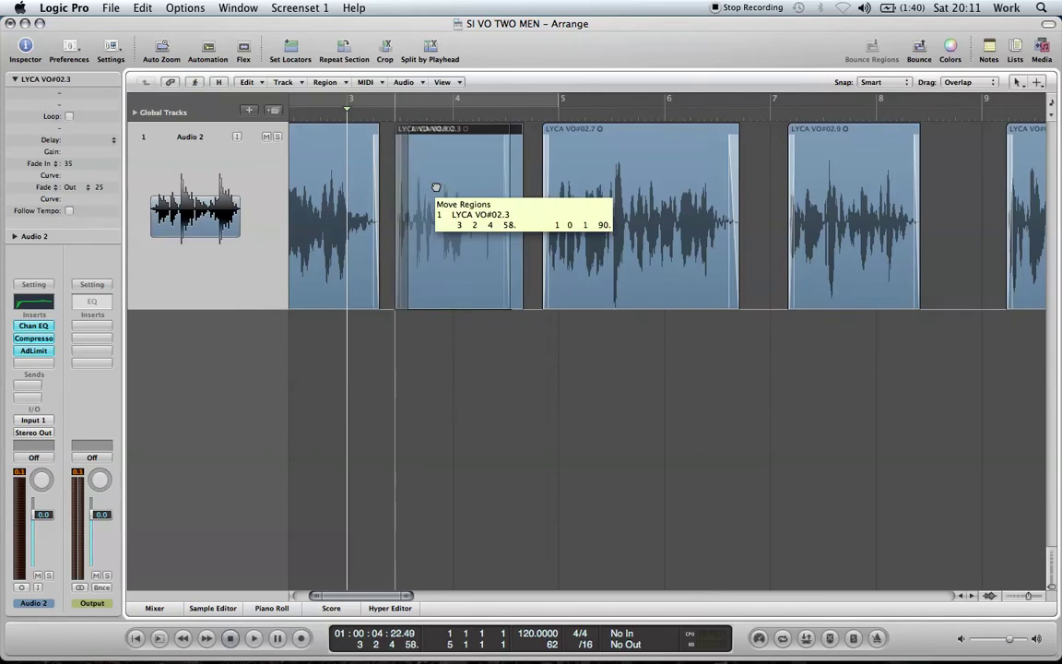
# Step: Move LYCA VO#02.9 left to close its gap, then deselect and rewind
pyautogui.click(602, 203)
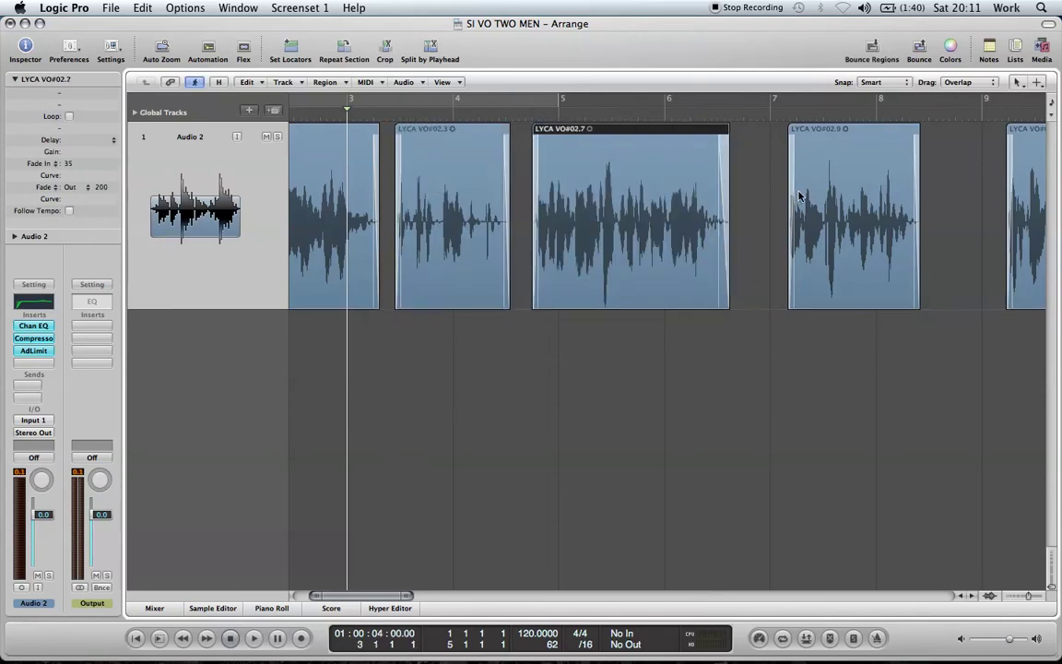
pyautogui.moveTo(790, 192); pyautogui.dragTo(763, 191)
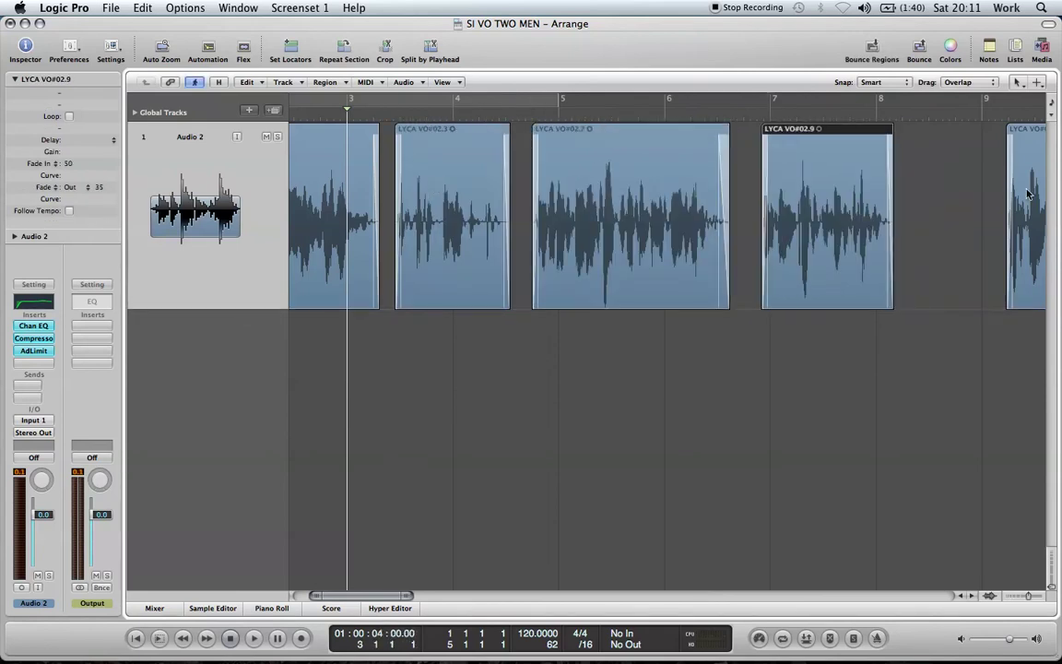
pyautogui.moveTo(1029, 193); pyautogui.dragTo(956, 196)
pyautogui.hscroll(5, 813, 310)
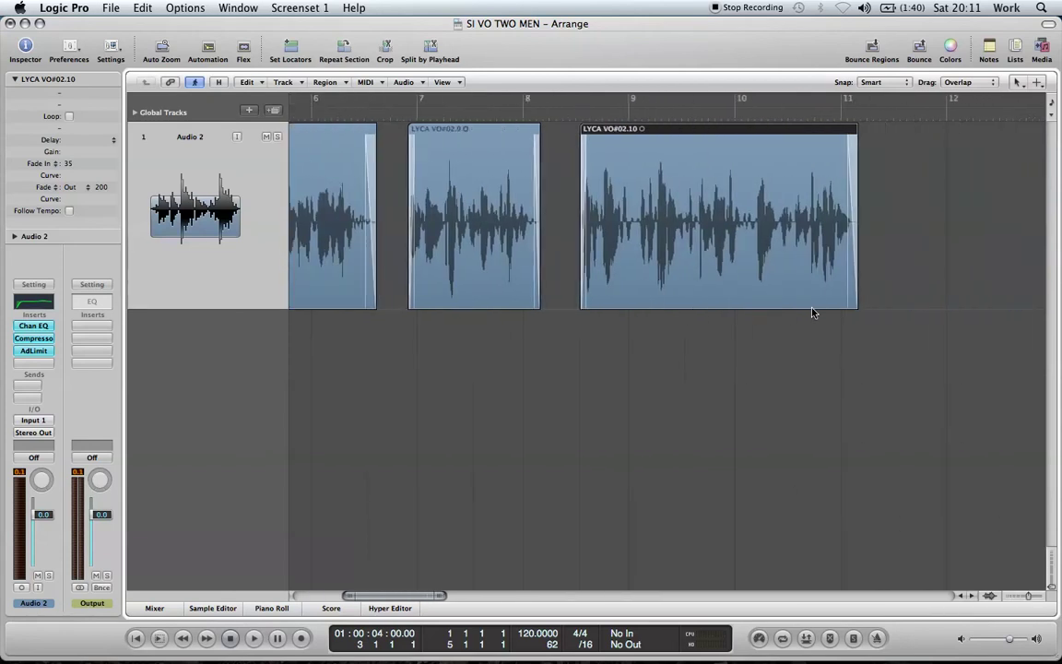
pyautogui.moveTo(438, 597); pyautogui.dragTo(452, 598)
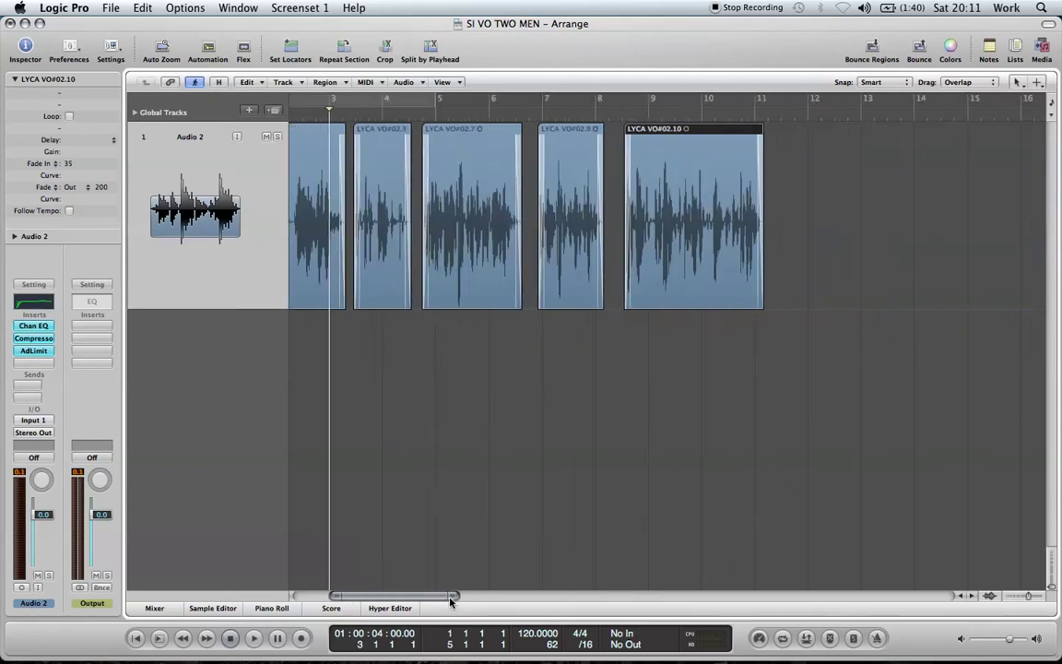
pyautogui.click(526, 536)
pyautogui.press('Return')
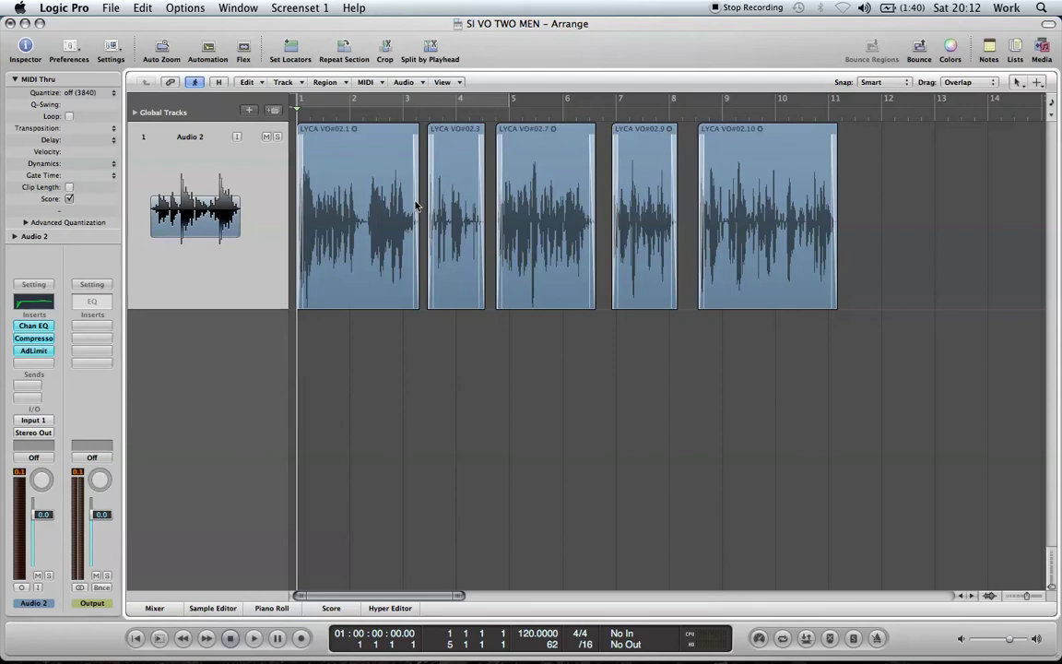
pyautogui.click(318, 186)
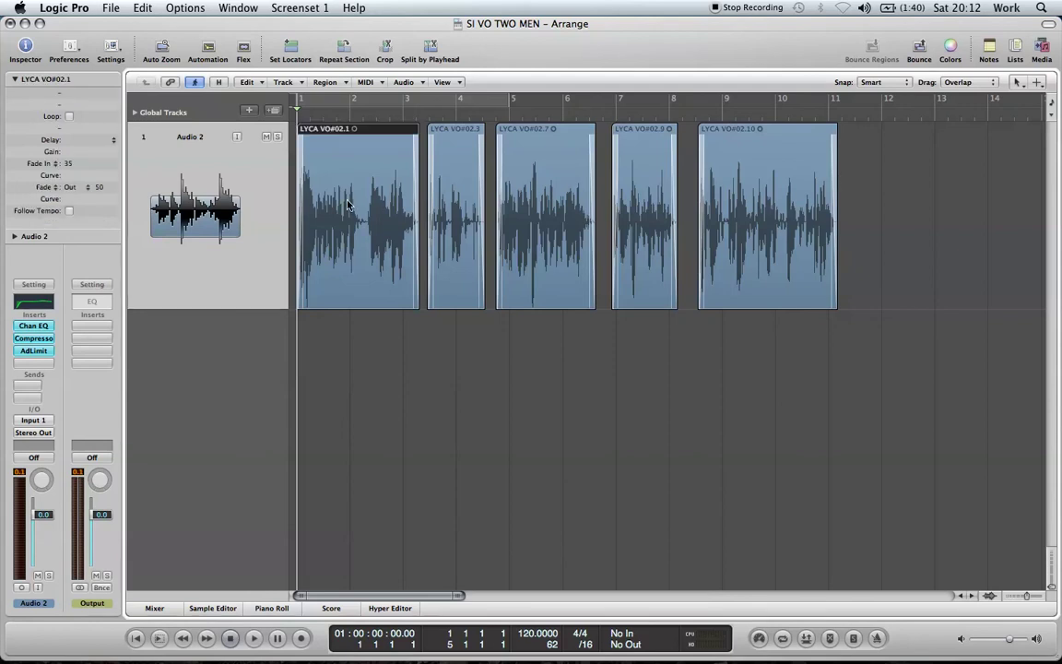
pyautogui.doubleClick(68, 163)
pyautogui.write('0')
pyautogui.press('Return')
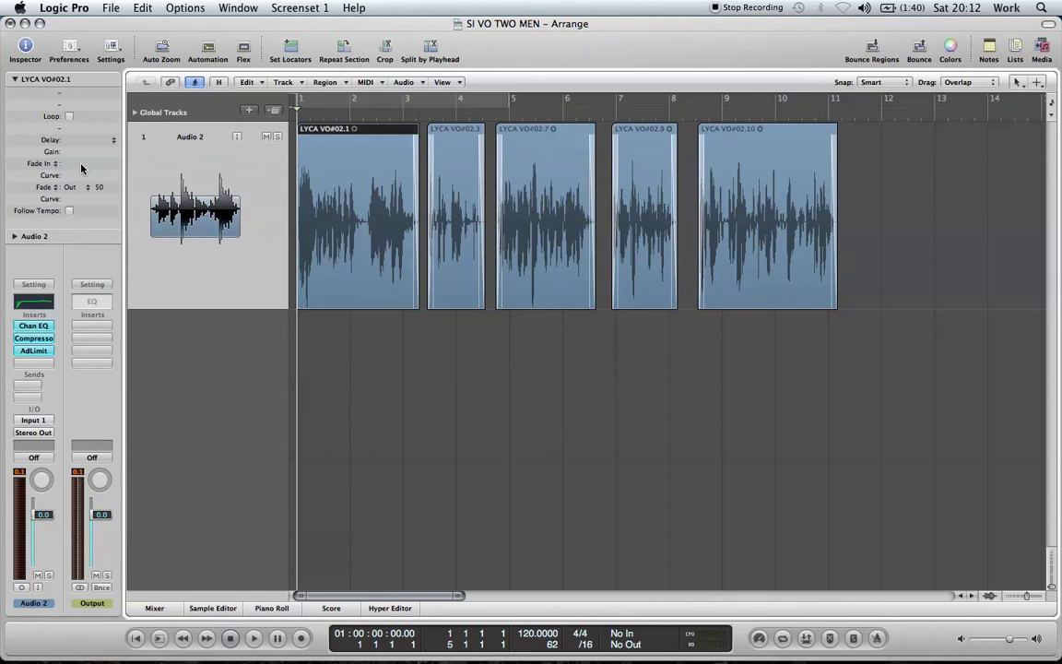
pyautogui.press('space')
pyautogui.press('space')
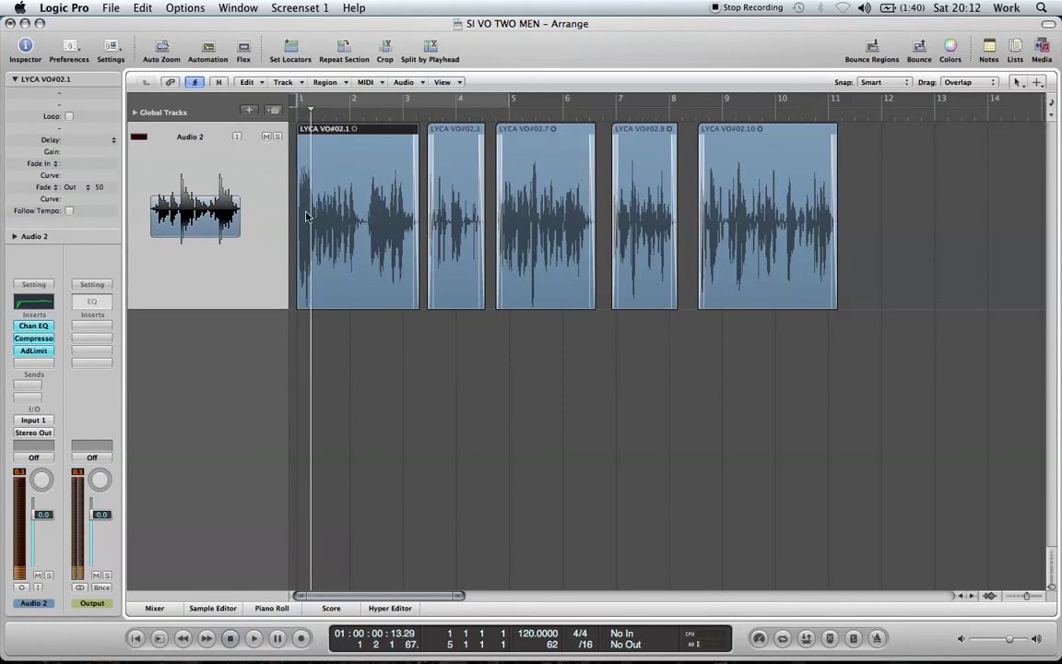
pyautogui.press('Return')
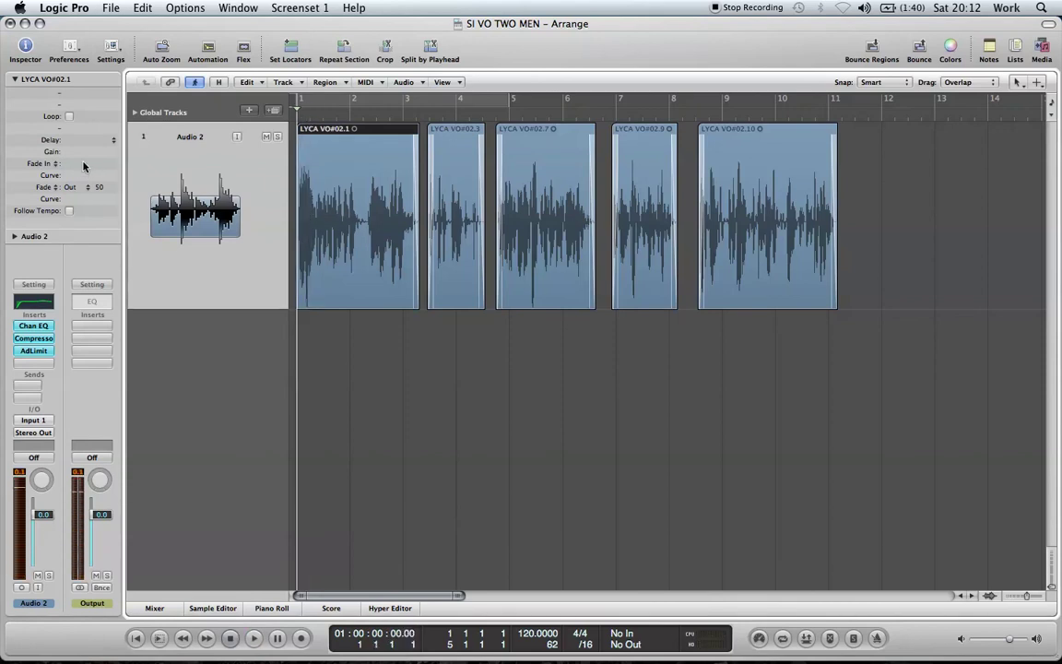
pyautogui.doubleClick(83, 163)
pyautogui.write('35')
pyautogui.press('Return')
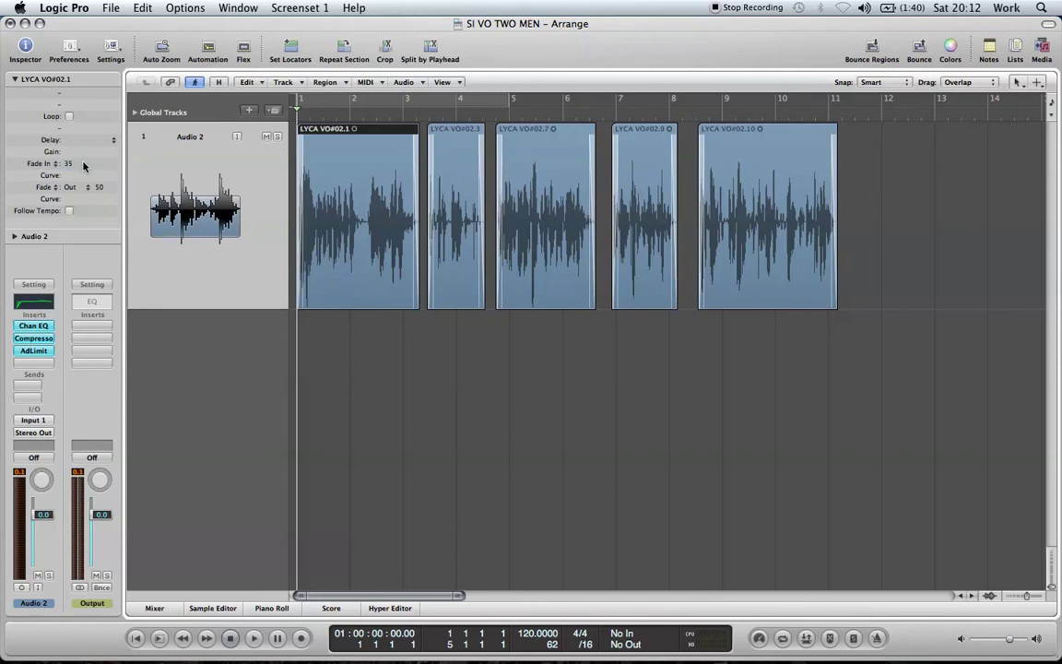
pyautogui.click(510, 539)
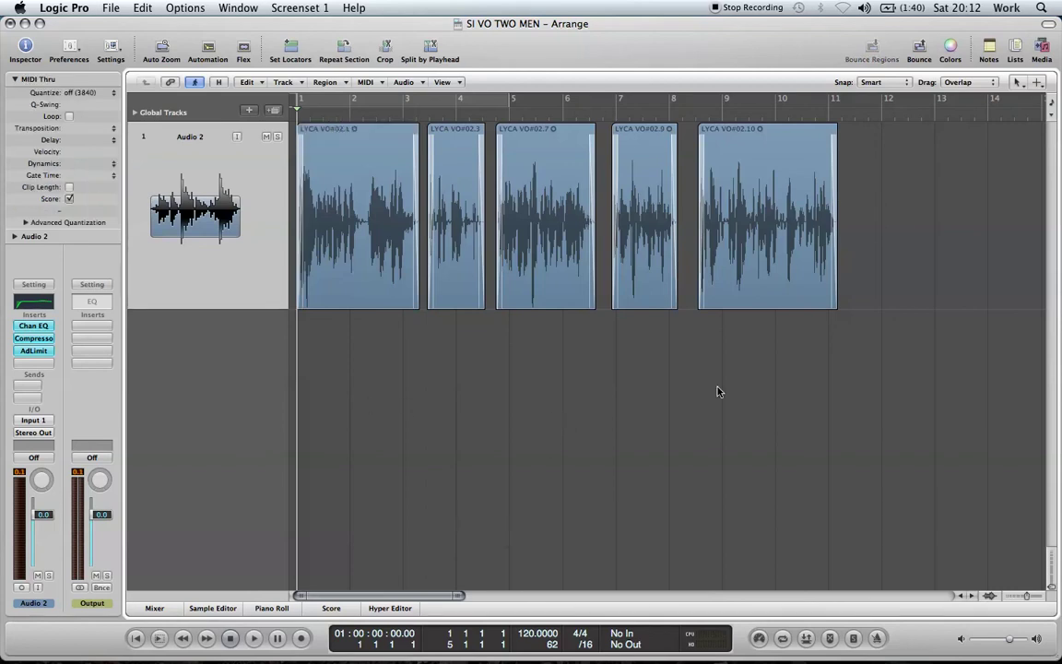
pyautogui.click(35, 339)
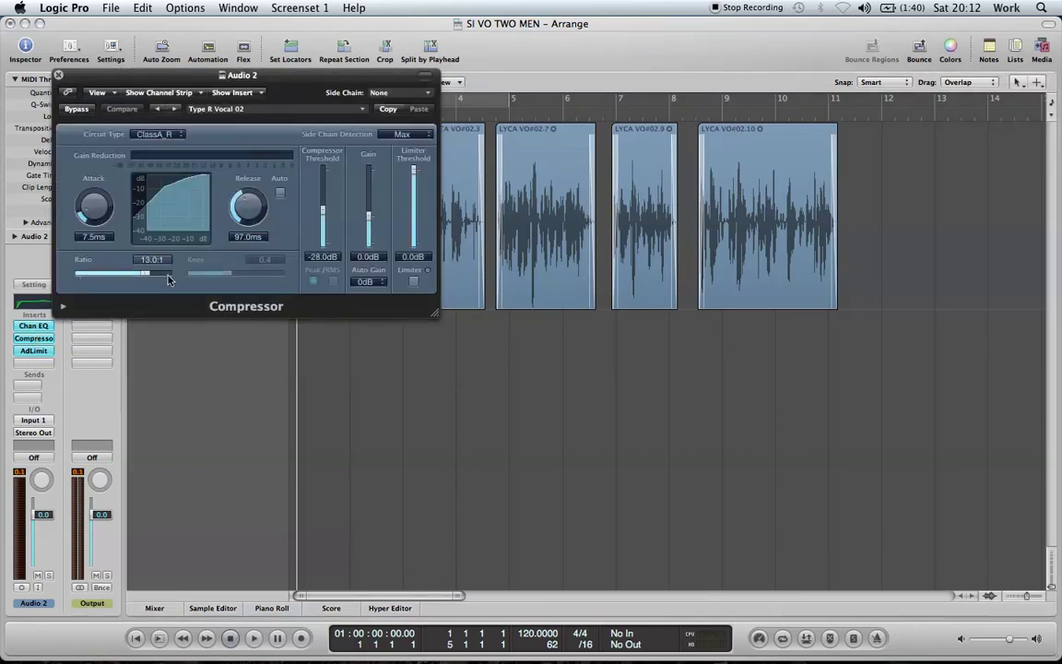
pyautogui.click(58, 74)
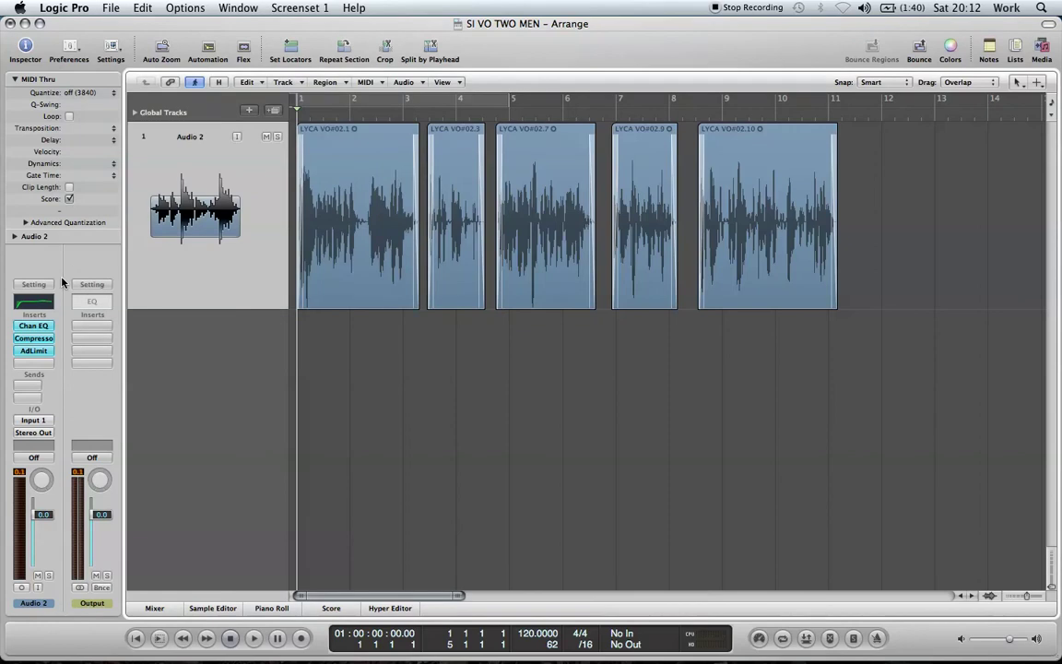
pyautogui.click(48, 354)
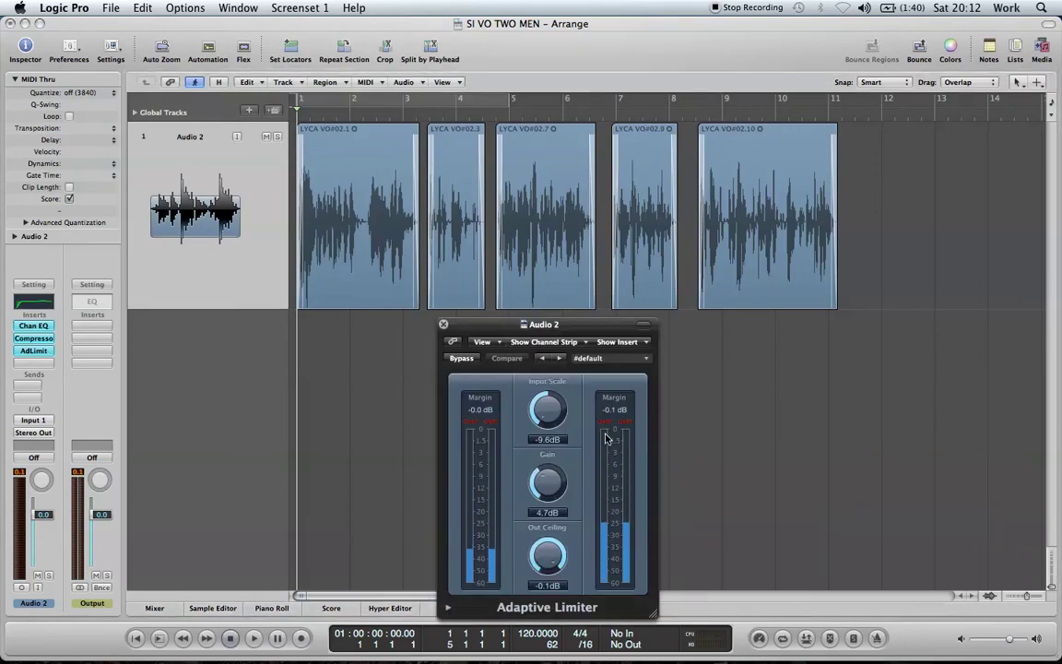
pyautogui.press('space')
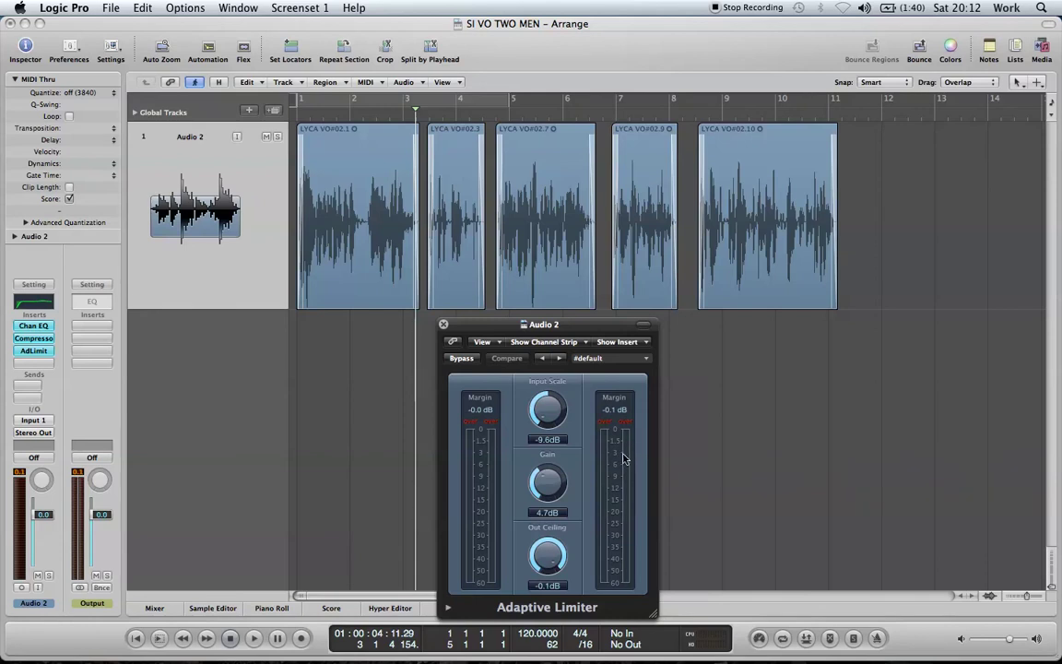
pyautogui.click(443, 324)
pyautogui.press('Return')
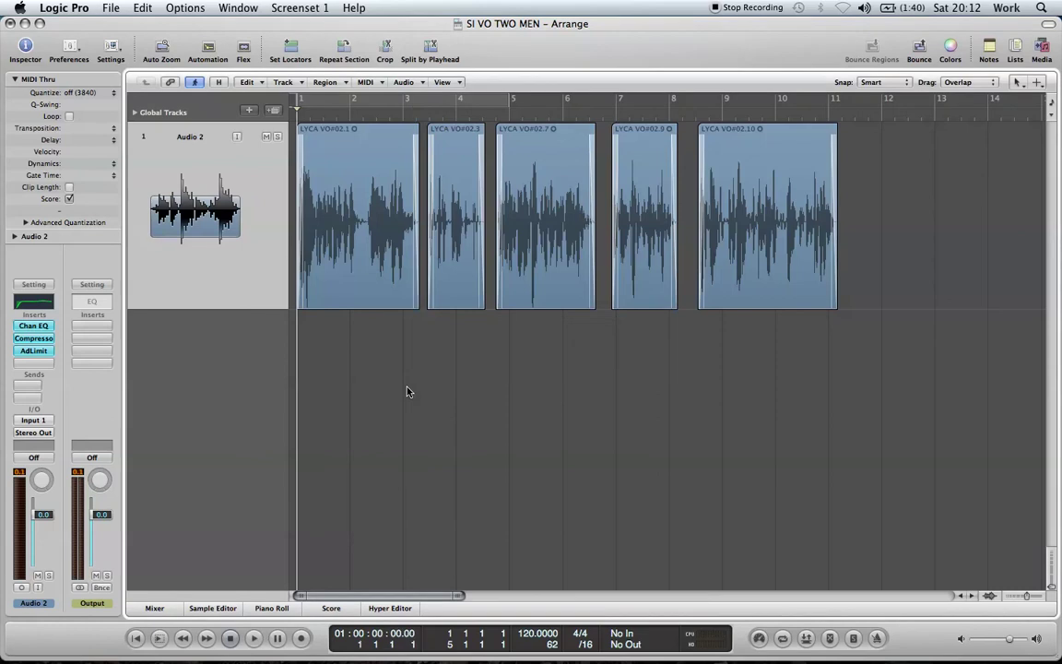